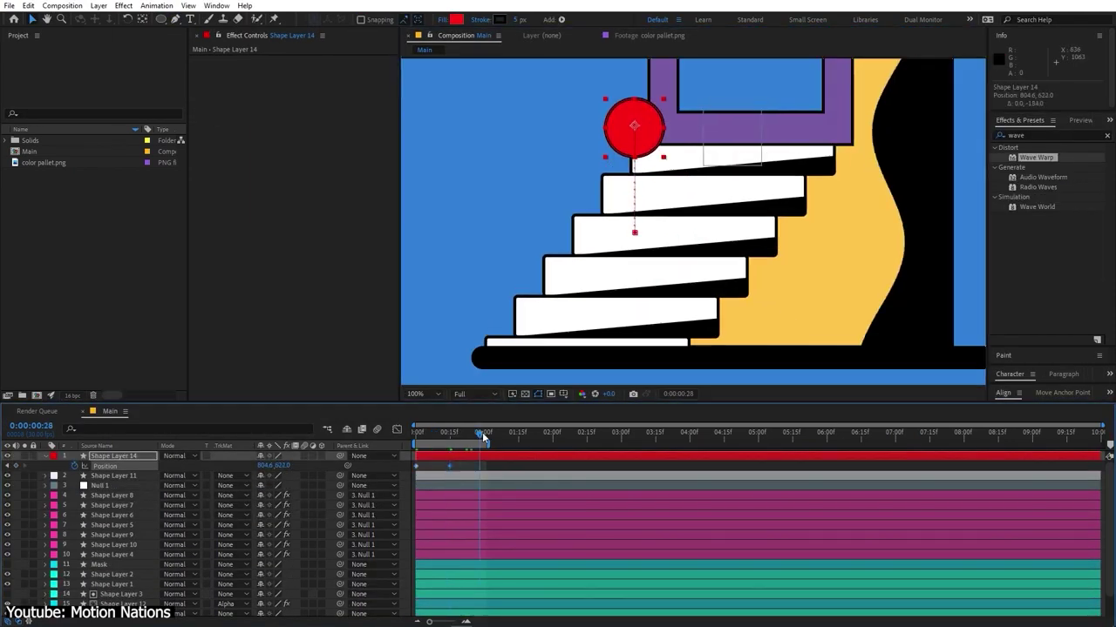
Apply Easy Ease to the ball's keyframes and extend the Main layer's duration in Final.
right_click(415, 466)
mouse_move(488, 609)
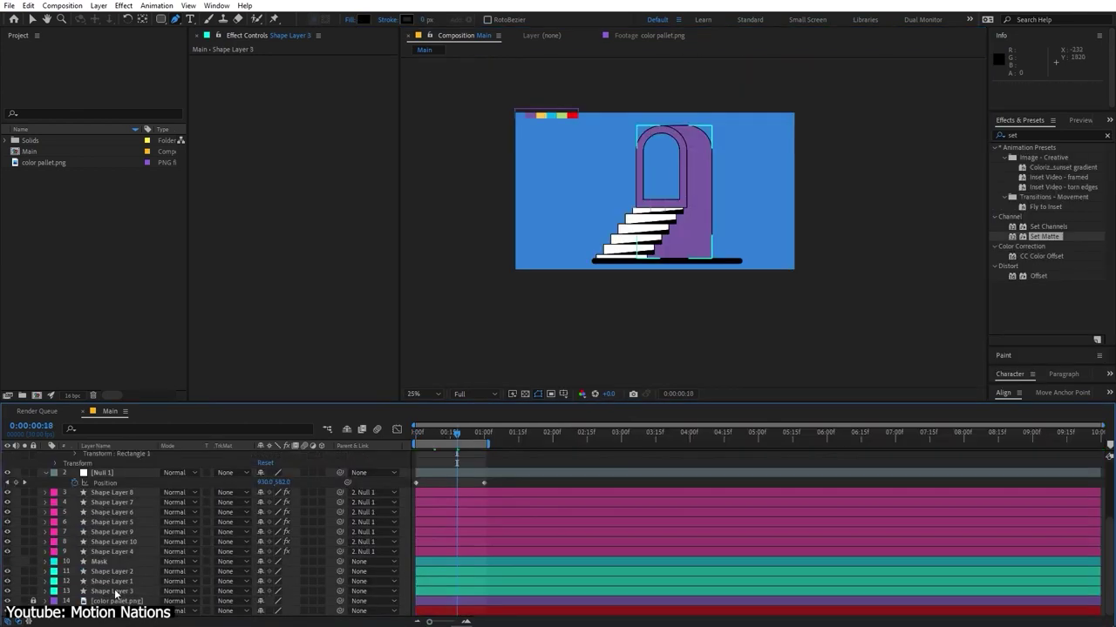
left_click(113, 591)
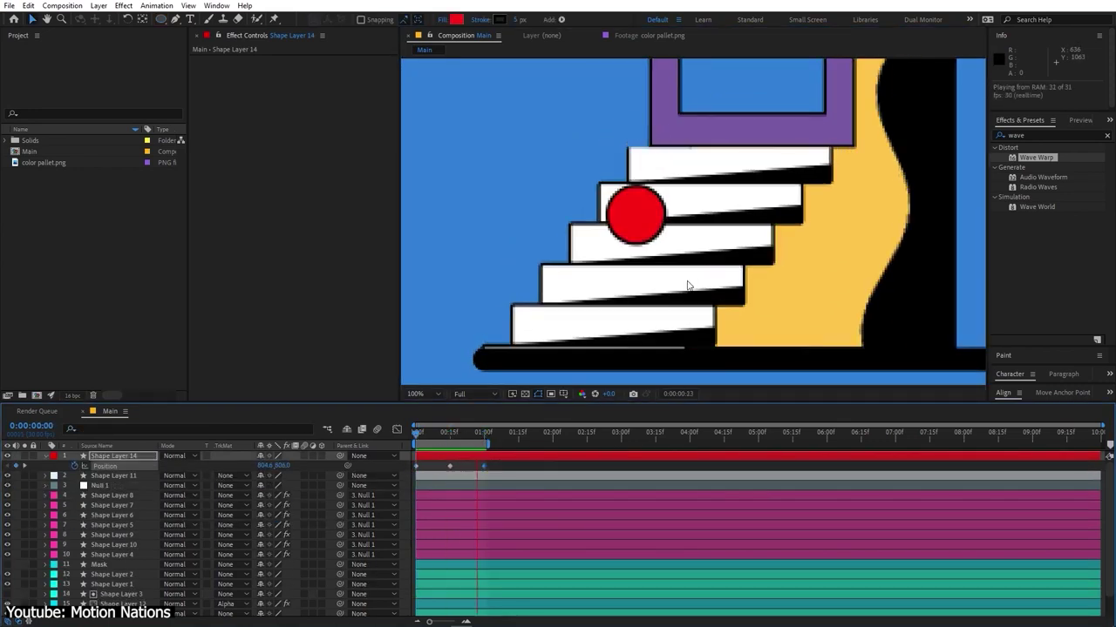
right_click(417, 465)
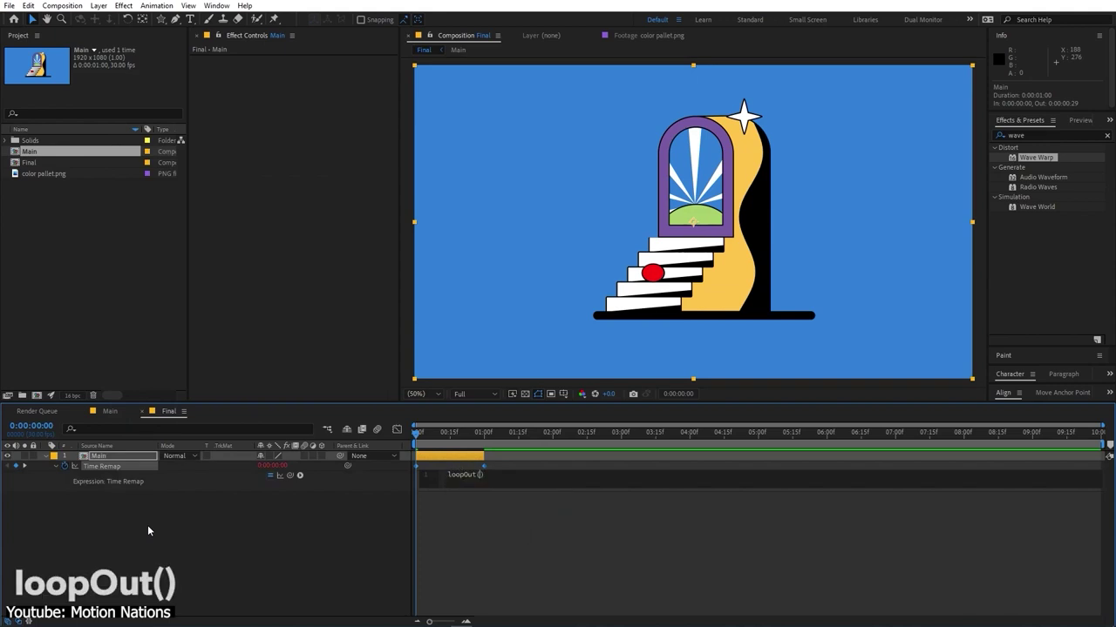
left_click_drag(483, 456, 534, 462)
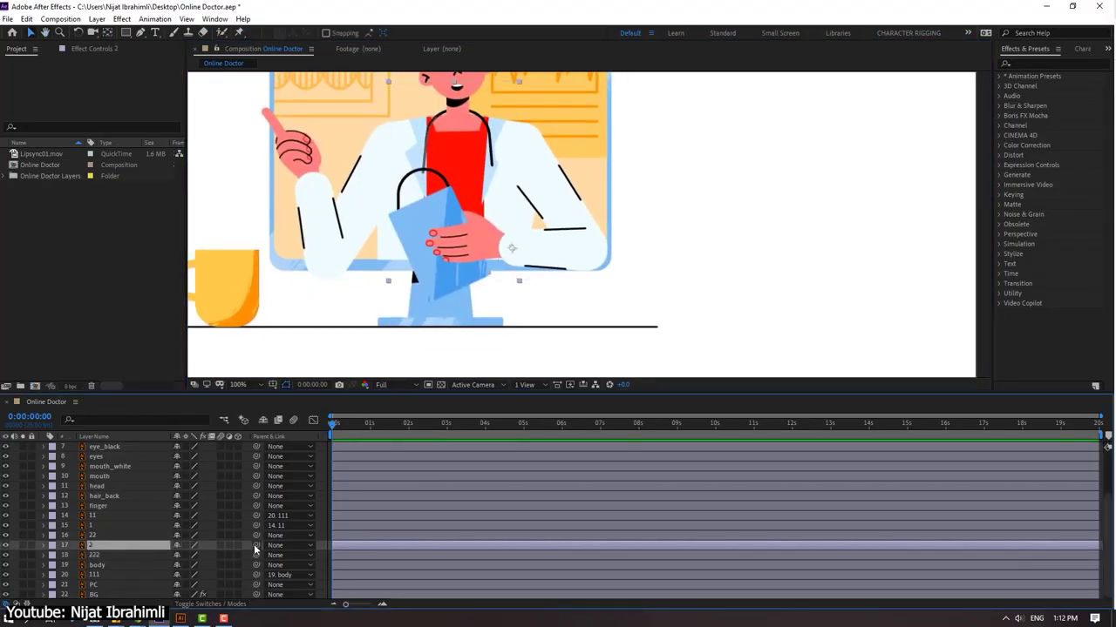
Parent arm layer 2 to layer 22 and layer 222 to the doctor's body.
left_click_drag(256, 545, 257, 539)
left_click(109, 556)
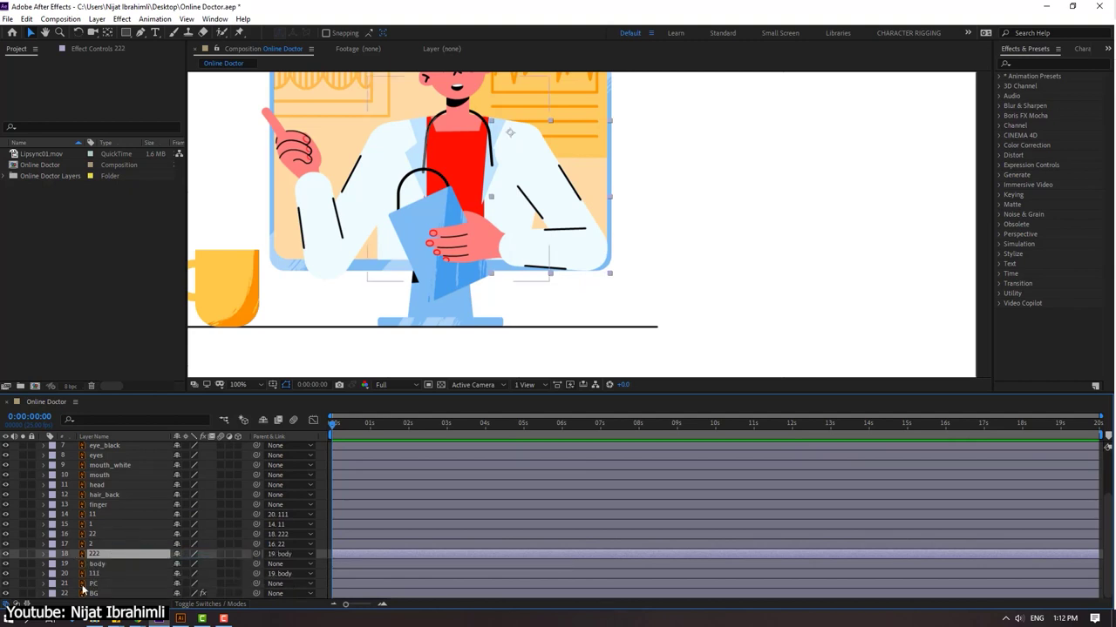
left_click(95, 564)
Isolate and magnify the body layer, then restore it and zoom out the HEAD composition.
left_click(23, 564)
key("period")
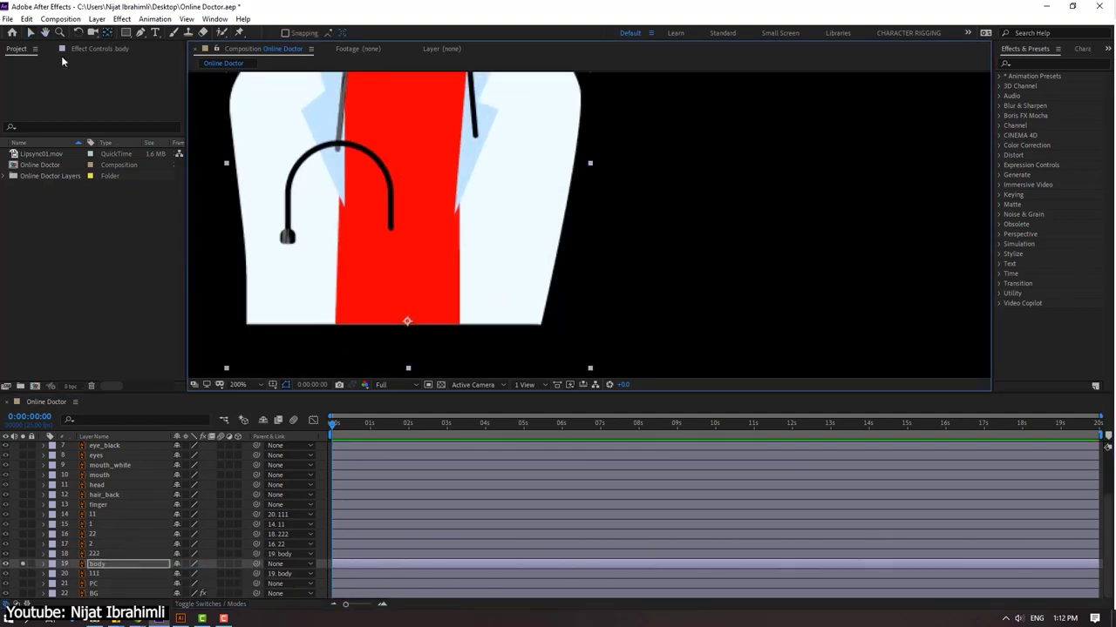
key("ctrl+z")
key("comma")
key("comma")
key("comma")
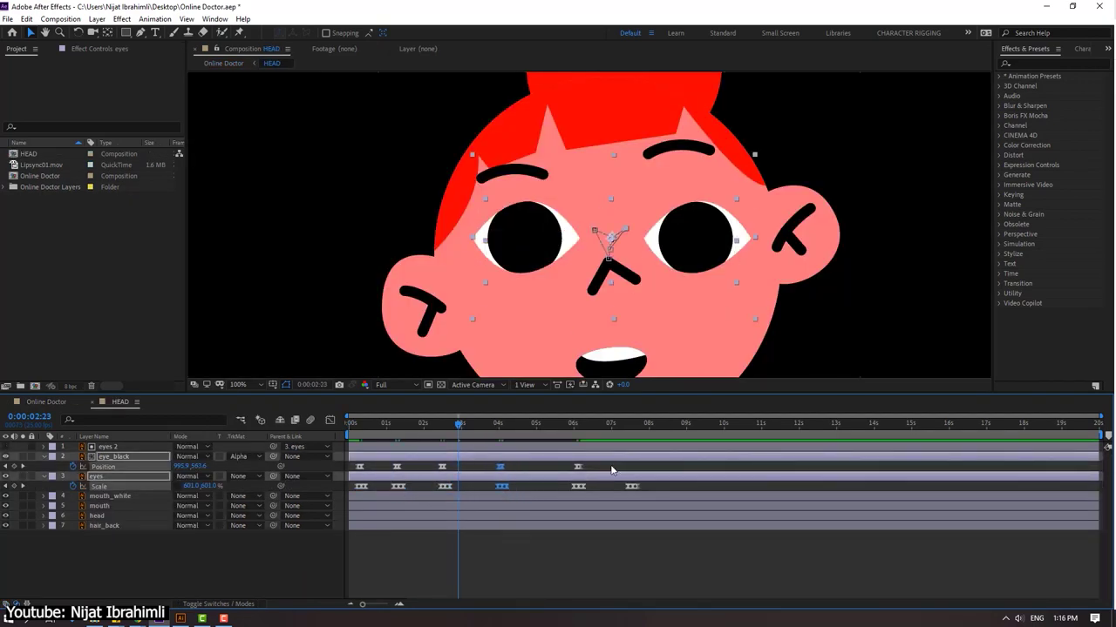
key("comma")
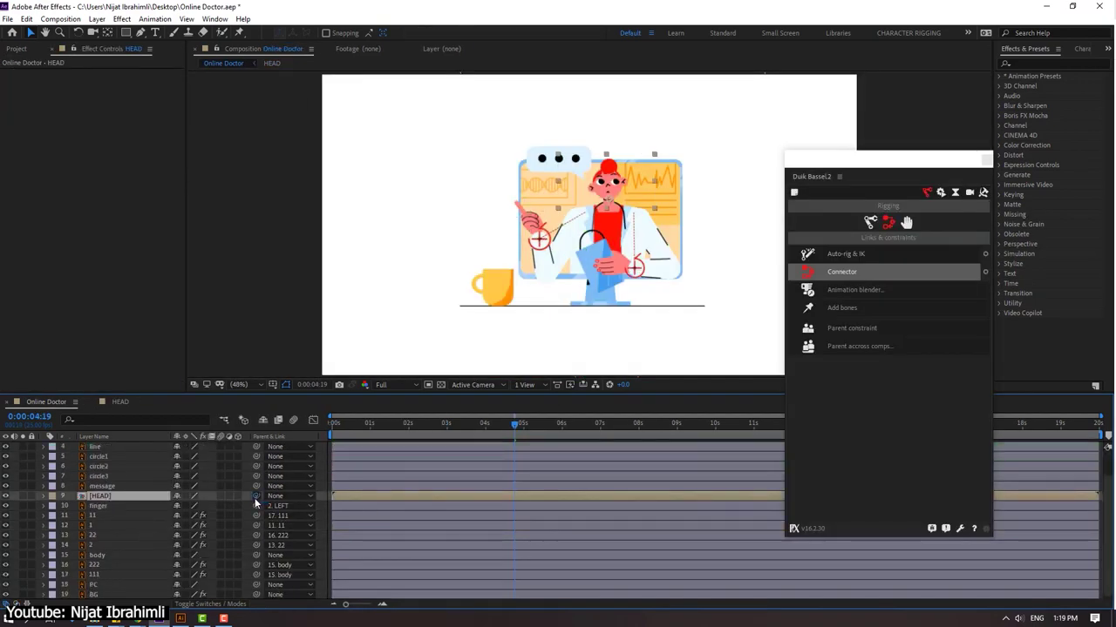
Rotate the doctor's body layer to test the arm rig.
left_click(100, 555)
key("slash")
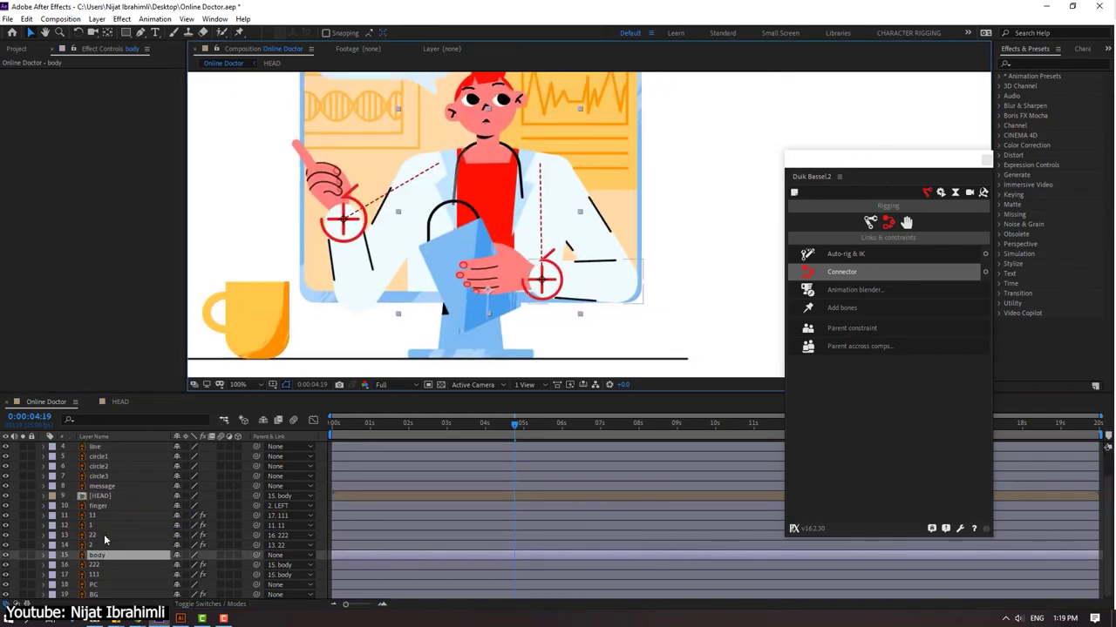
key("r")
left_click_drag(184, 566, 197, 570)
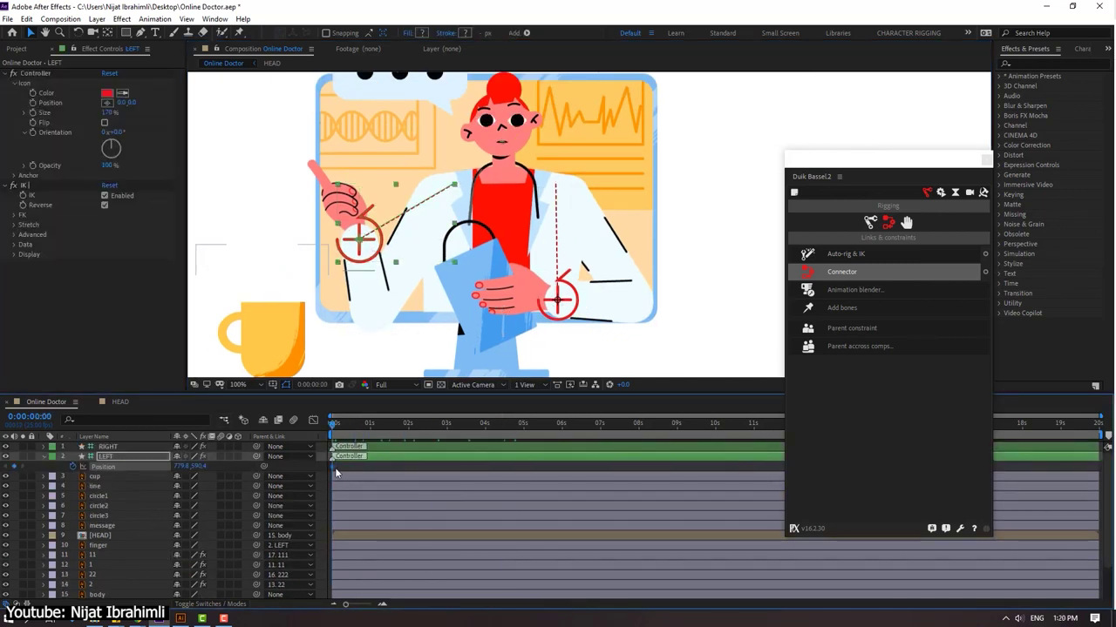
At frame 10, move the LEFT hand controller to pose the arm, then return to Online Doctor.
left_click(312, 384)
type("10")
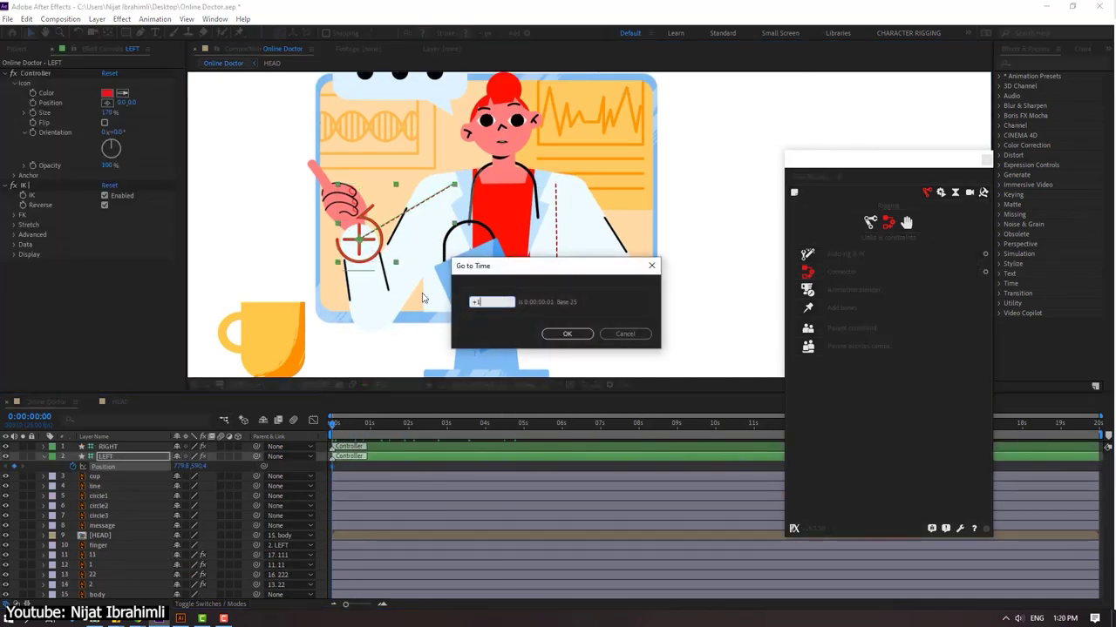
key("Return")
left_click_drag(358, 240, 328, 237)
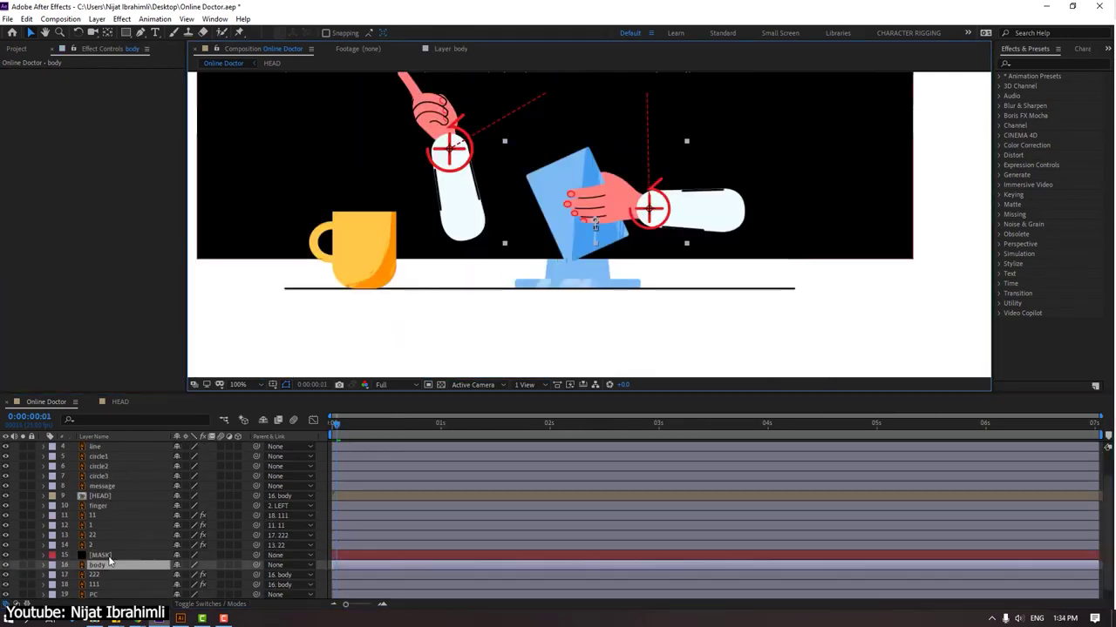
scroll(504, 272, "up", 5)
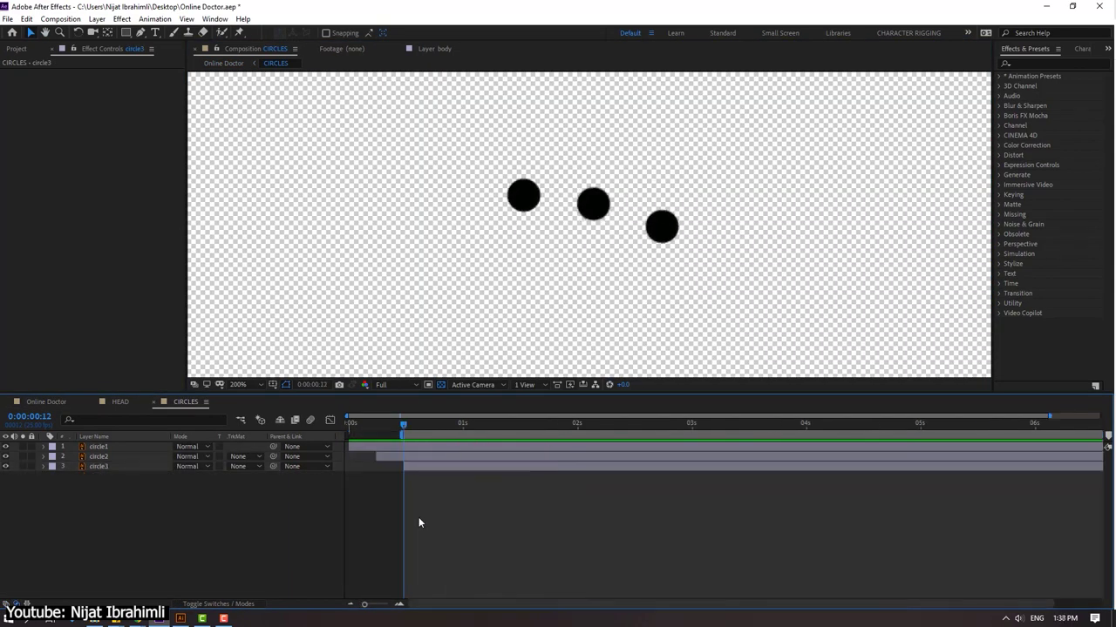
left_click(46, 402)
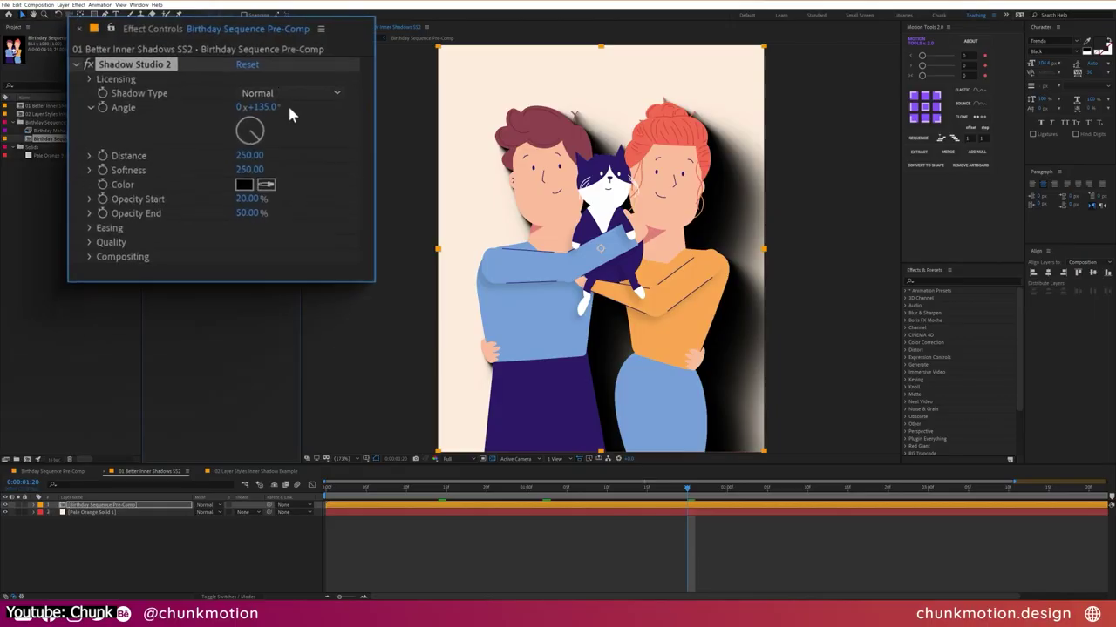
Make the first shadow an inner shadow at 45° with 4% to 0% opacity.
left_click(293, 96)
left_click(294, 130)
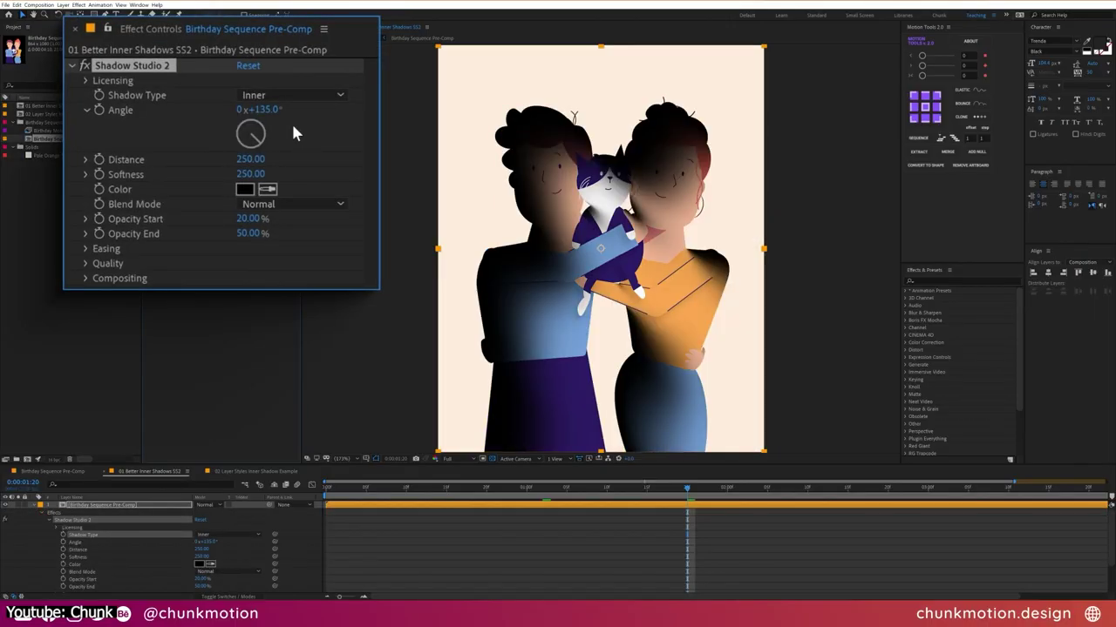
left_click(258, 125)
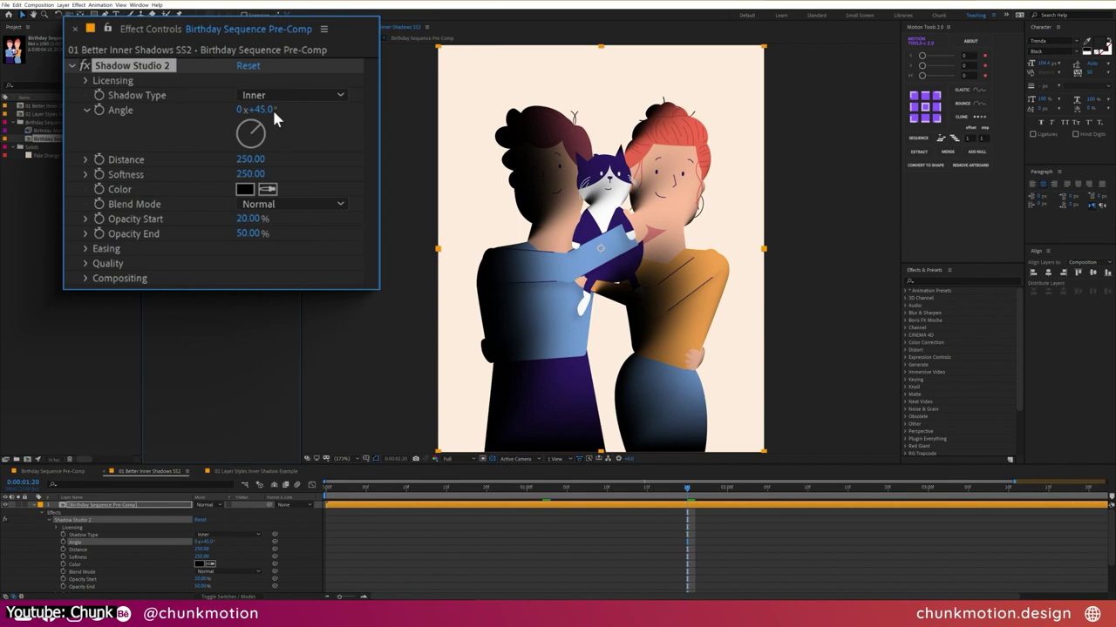
left_click(249, 218)
type("4")
key("Tab")
type("0")
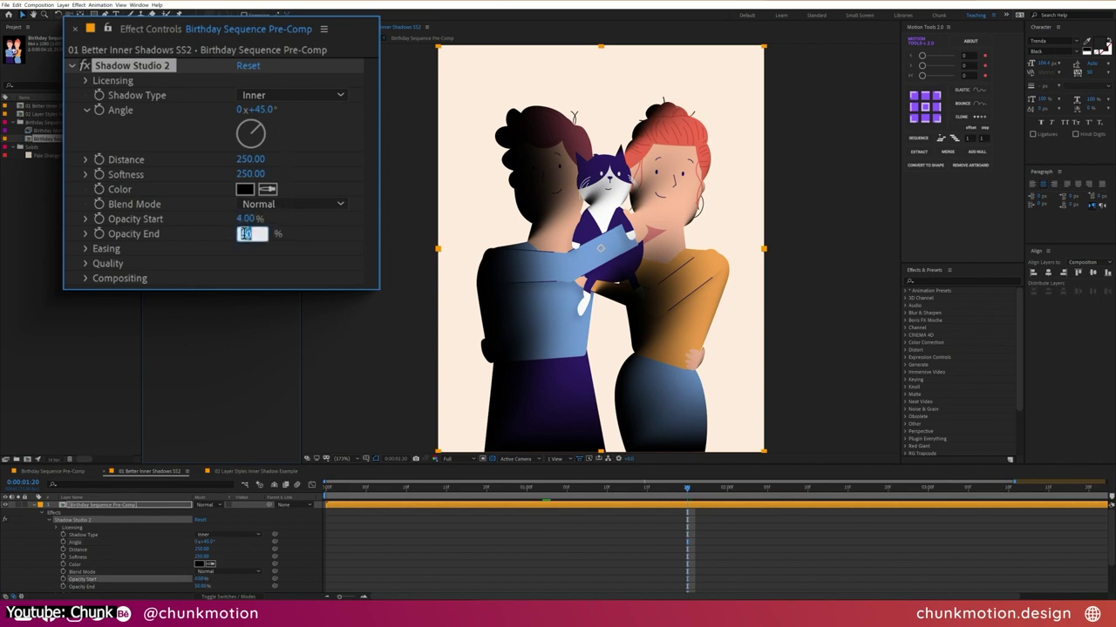
key("Return")
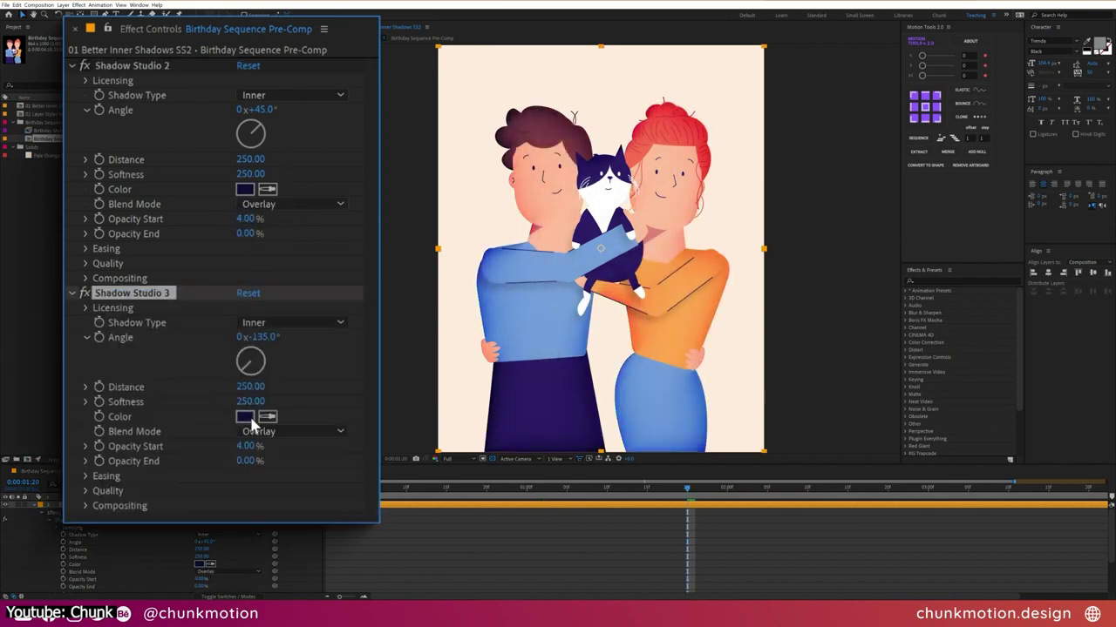
Make the duplicated shadow white with a distance of 75.
left_click(246, 416)
key("Return")
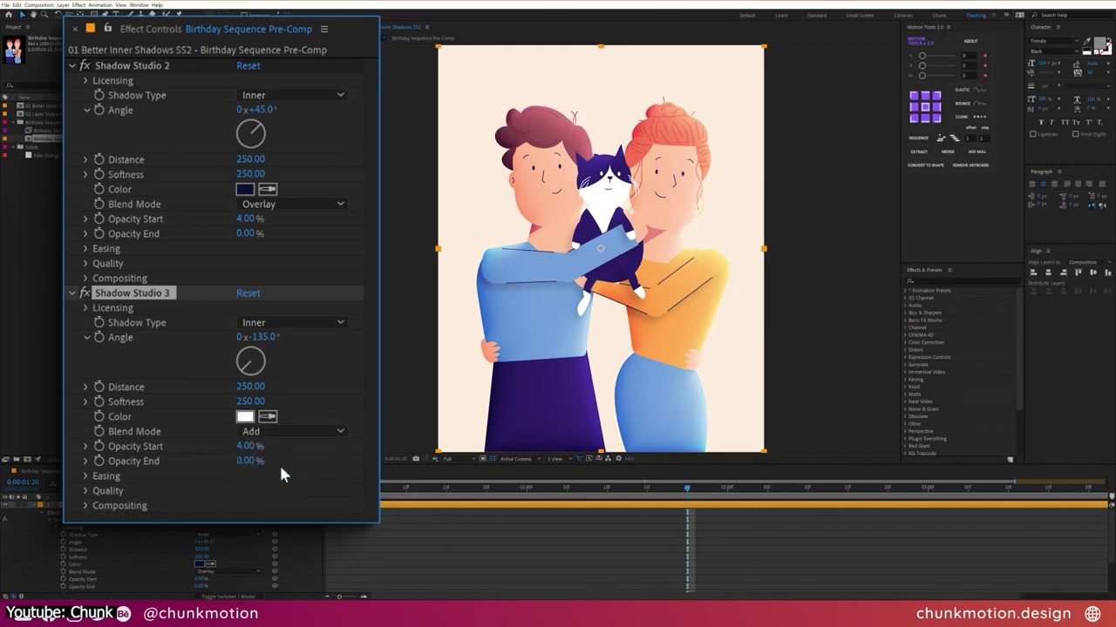
key("Return")
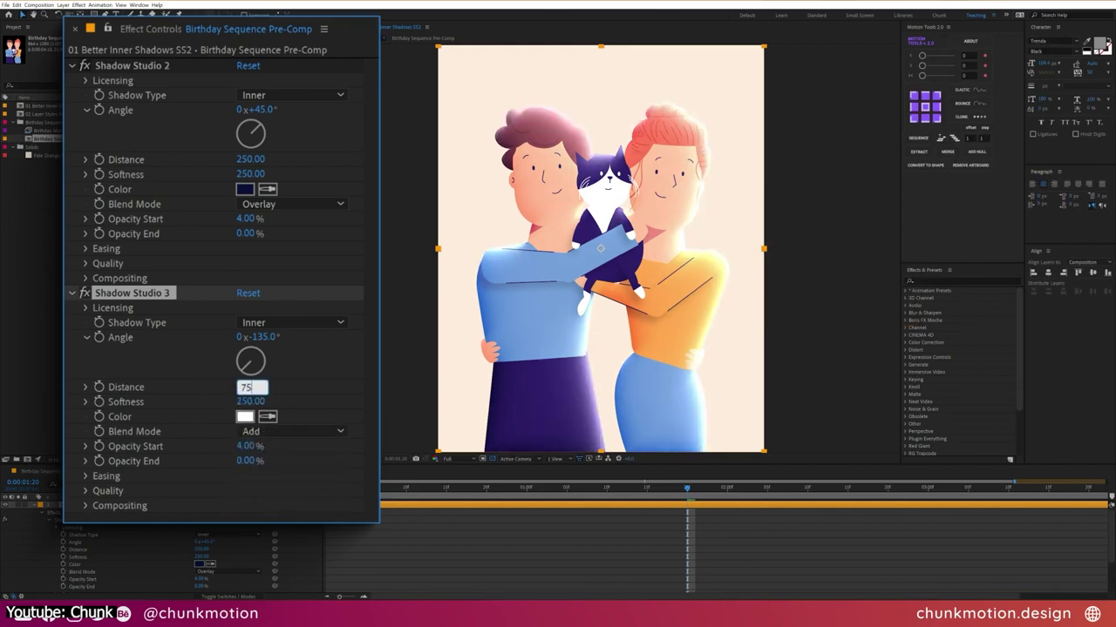
key("Return")
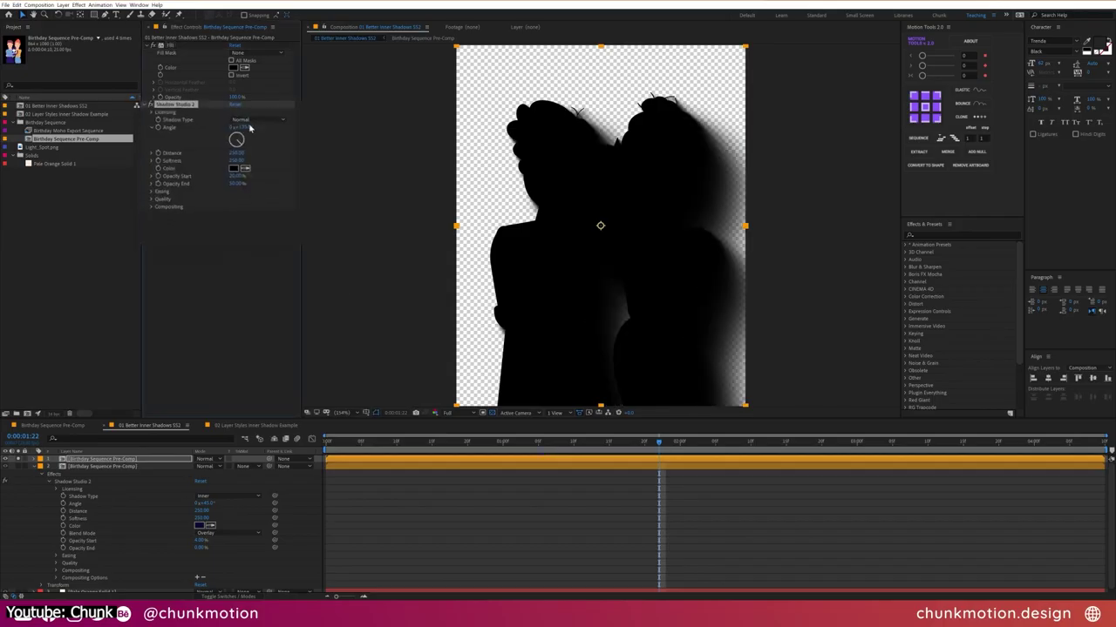
Set Shadow Studio 2 to Inner and raise Extract's Black Point to keep only edges.
left_click(288, 127)
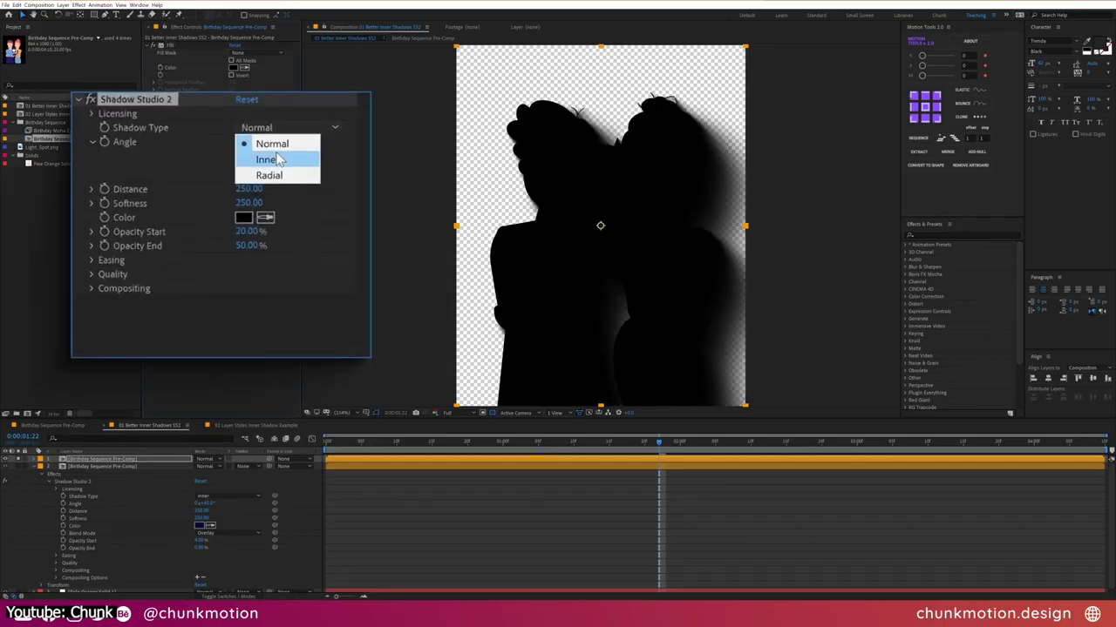
left_click(266, 159)
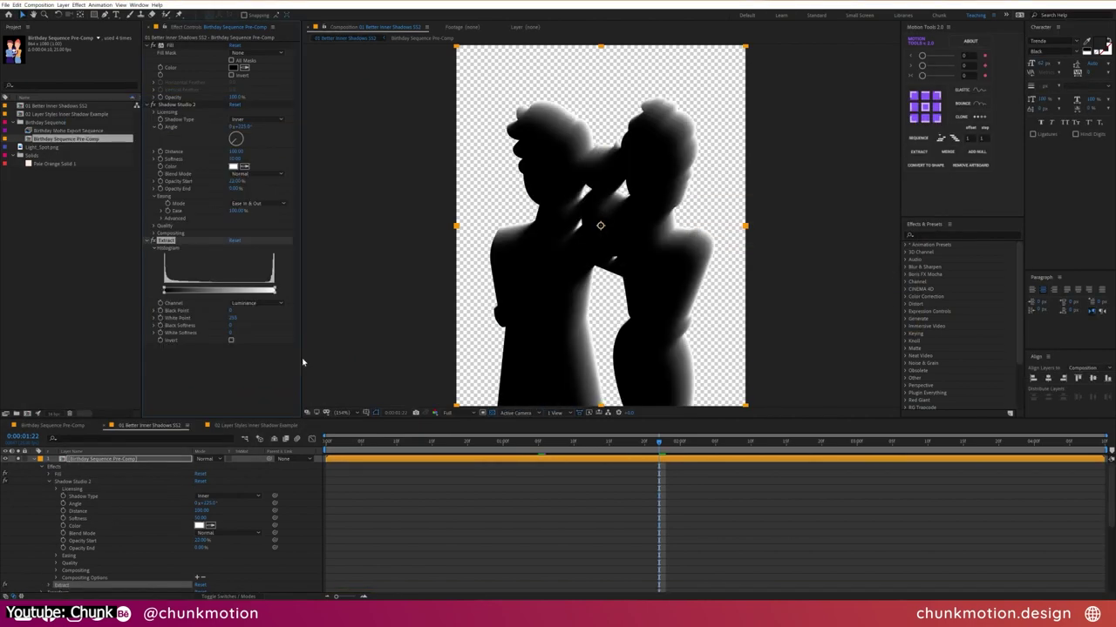
left_click_drag(229, 312, 247, 305)
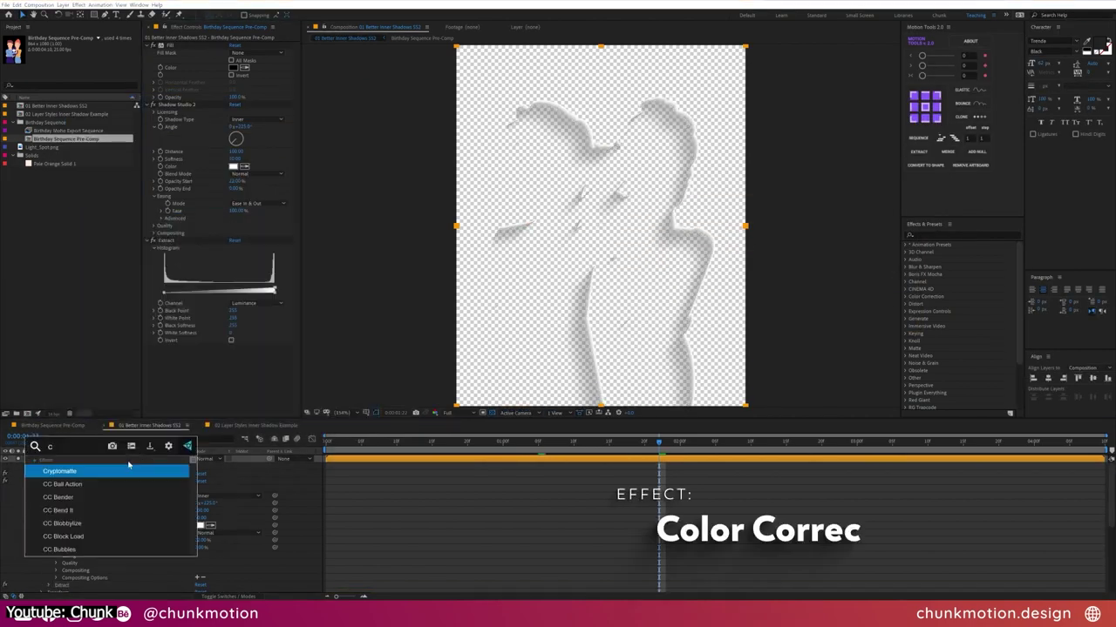
Give Colorama a pink cycle without modifying alpha and move Simple Choker above Shadow Studio 2.
key("Return")
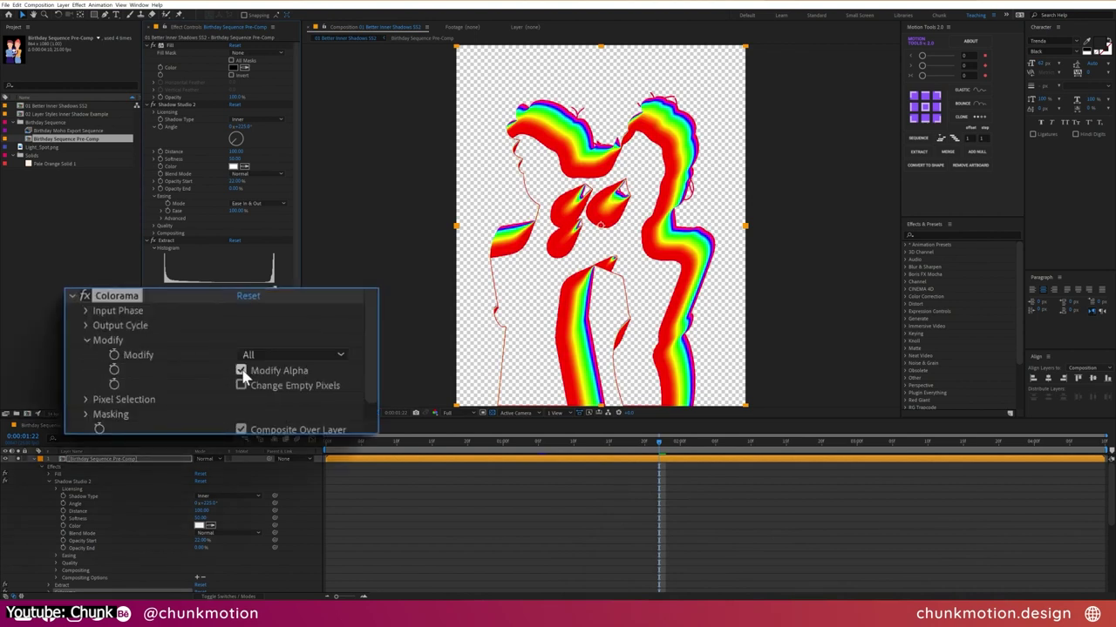
left_click(231, 377)
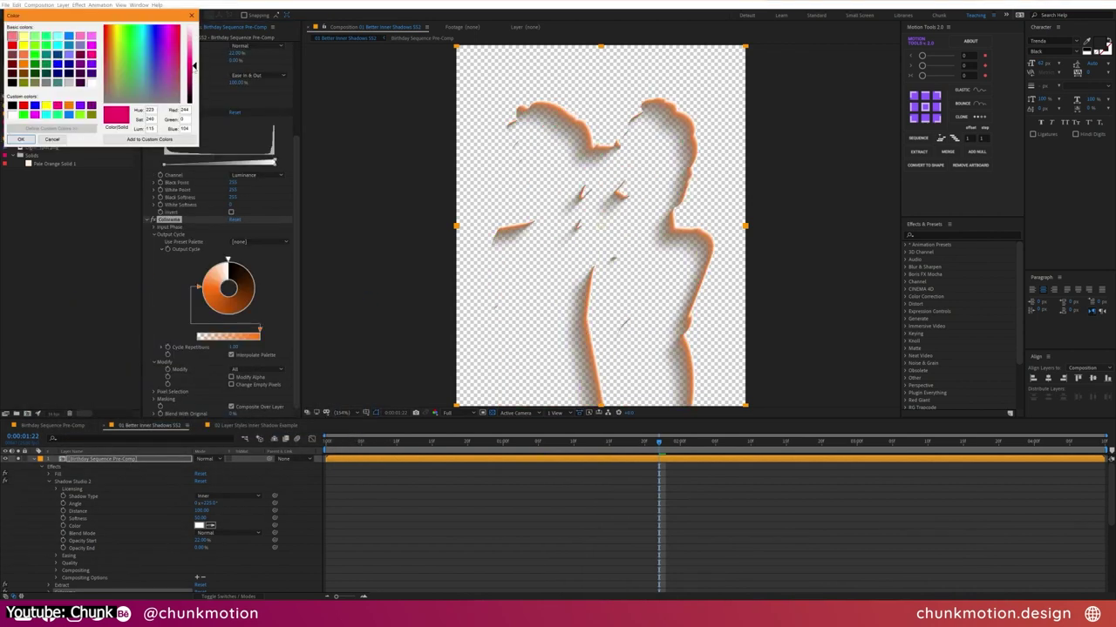
left_click(28, 142)
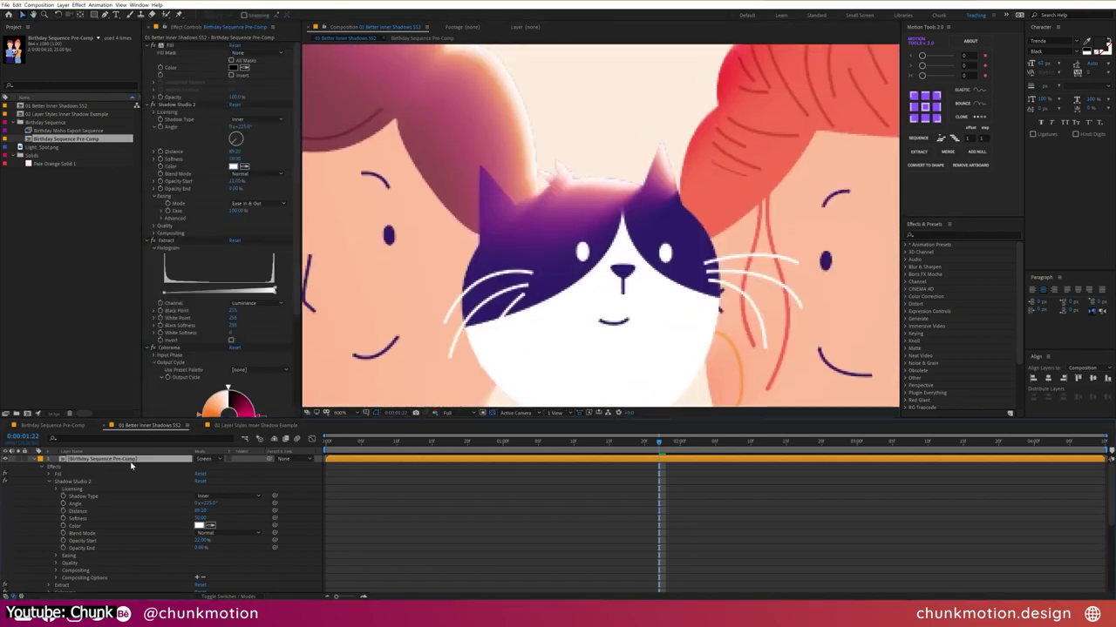
scroll(217, 410, "down", 5)
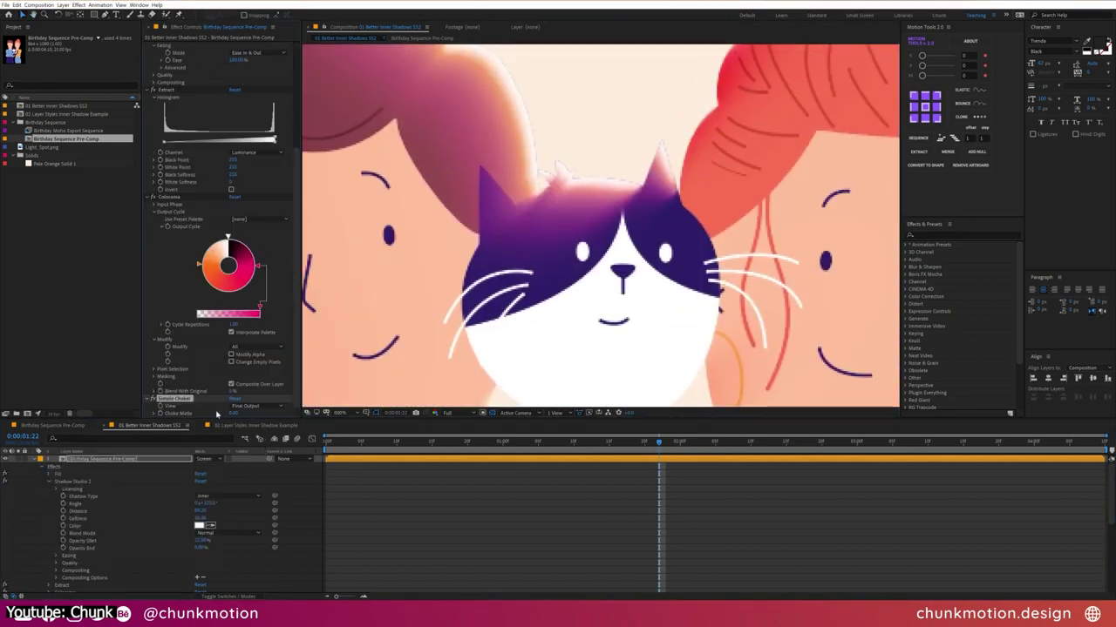
left_click_drag(207, 105, 238, 122)
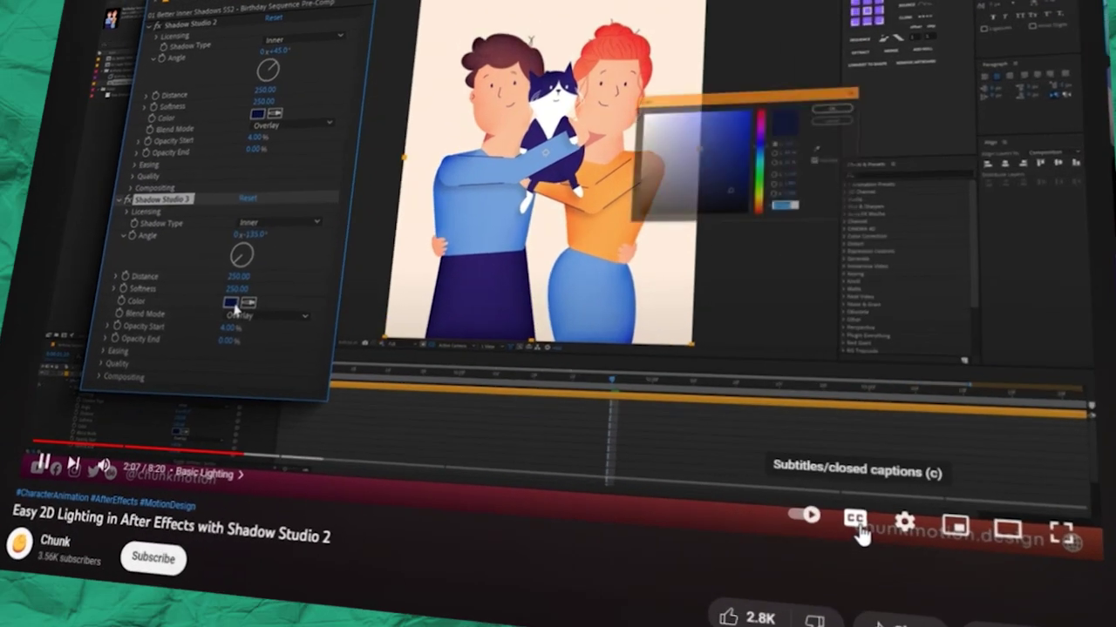
Enable CC subtitles on the Shadow Studio 2 lighting tutorial.
left_click(858, 527)
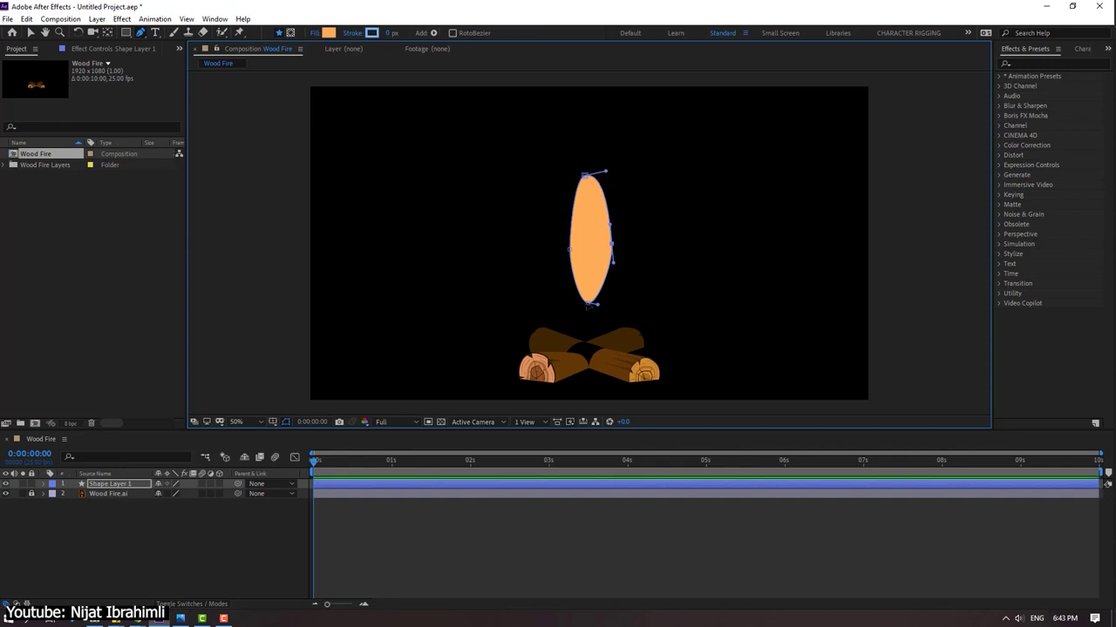
Reshape the inner flame, colour it yellow, and adjust its Scale inside the red flame.
left_click_drag(590, 304, 590, 328)
left_click_drag(613, 249, 607, 248)
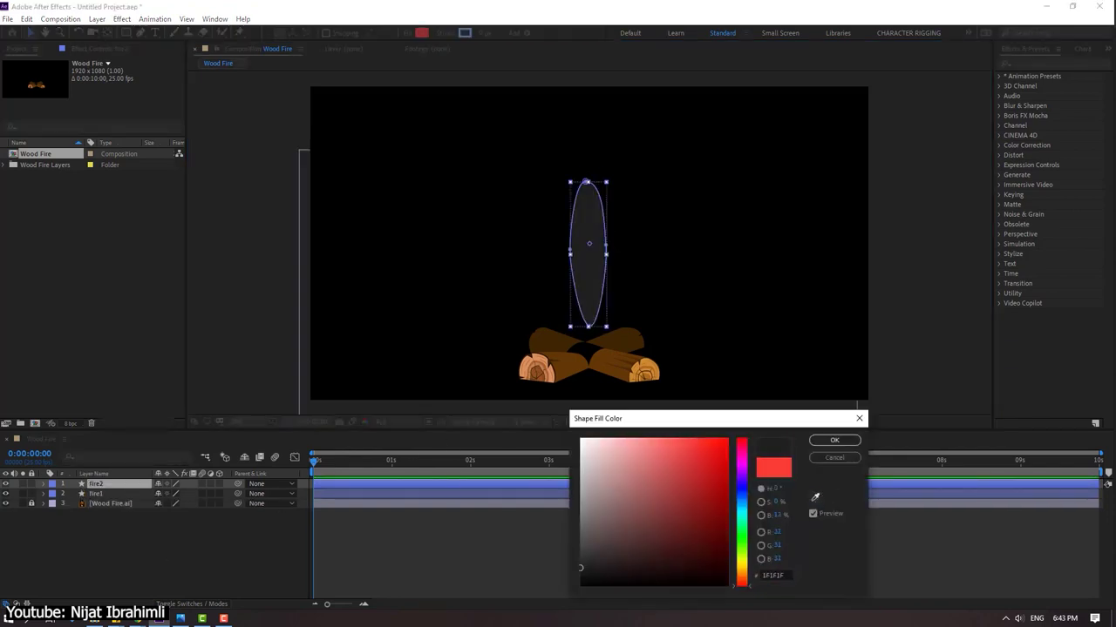
left_click_drag(740, 582, 741, 562)
key("Return")
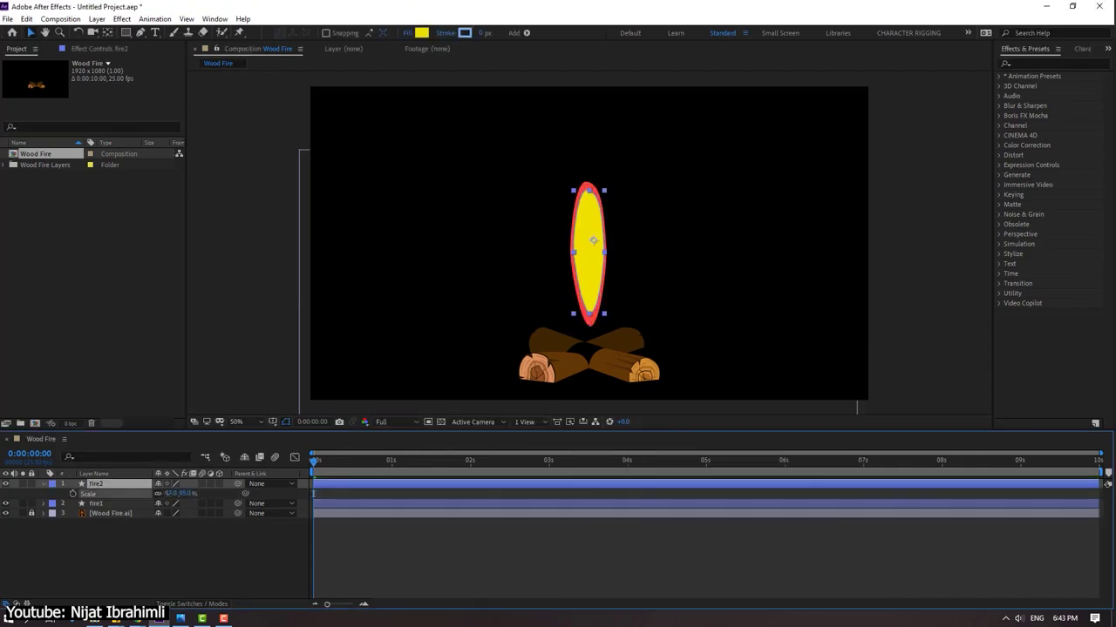
key("s")
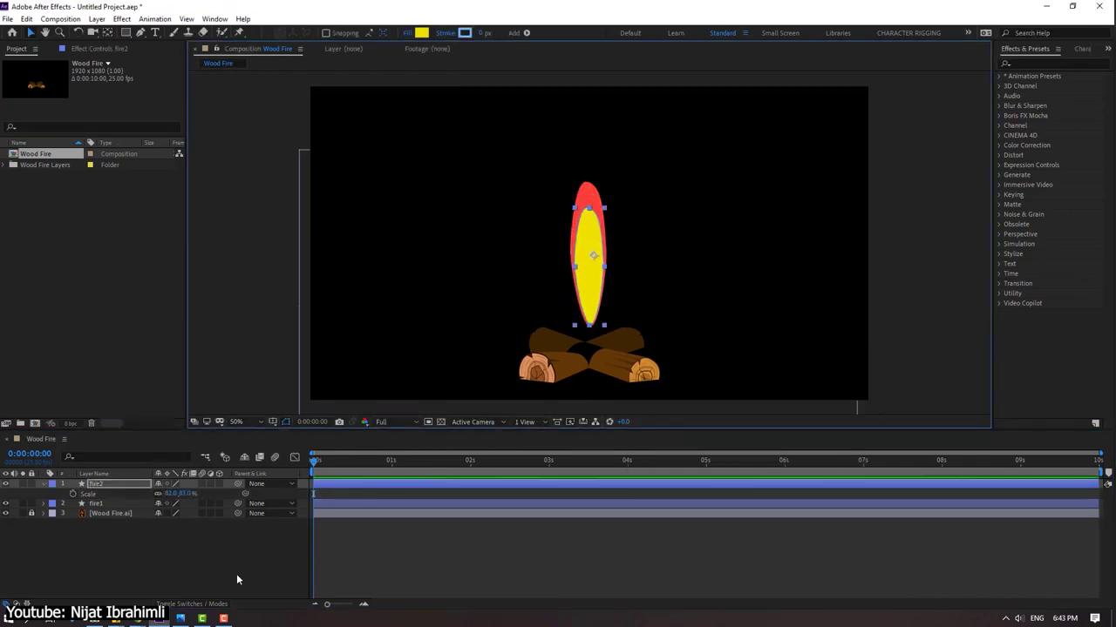
left_click_drag(179, 493, 188, 494)
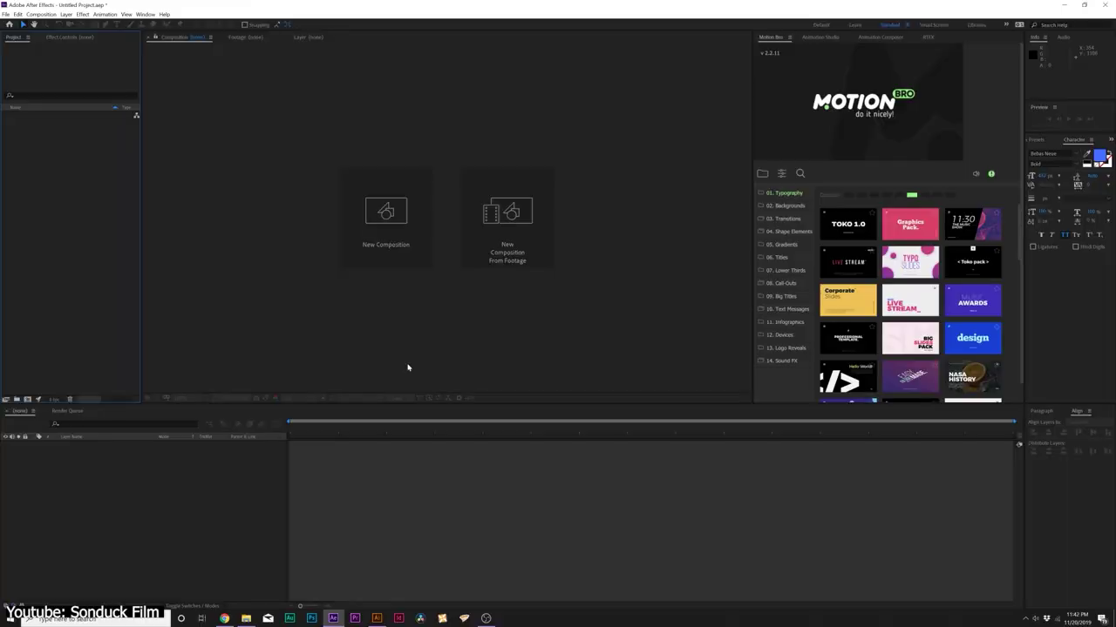
Import Office.ai as a layered composition and show the light layers' positions.
left_click_drag(456, 302, 374, 191)
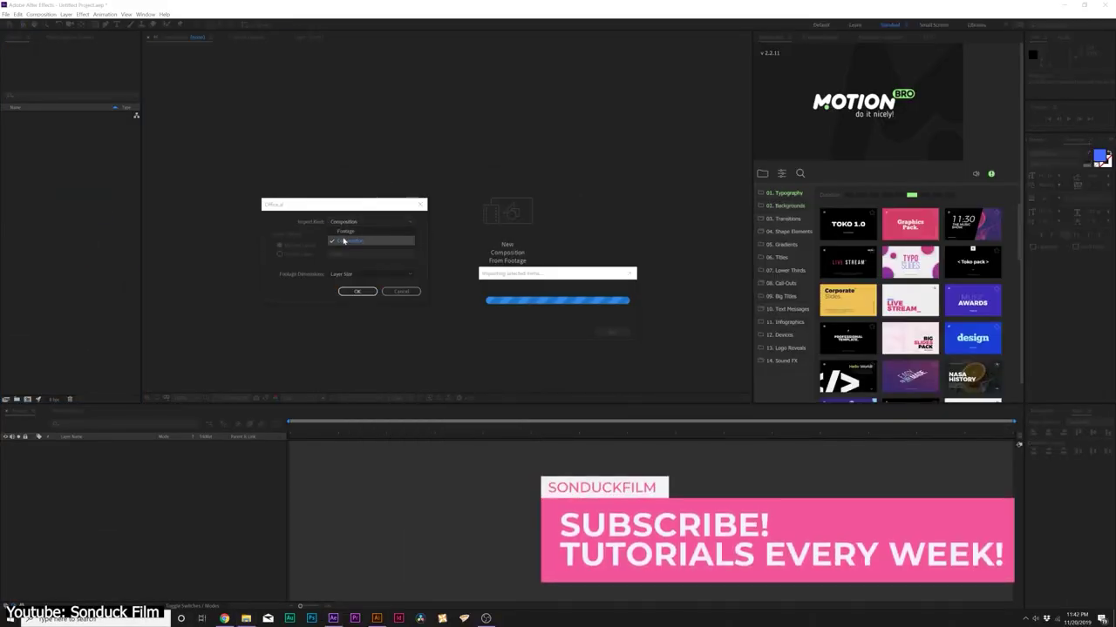
left_click(358, 291)
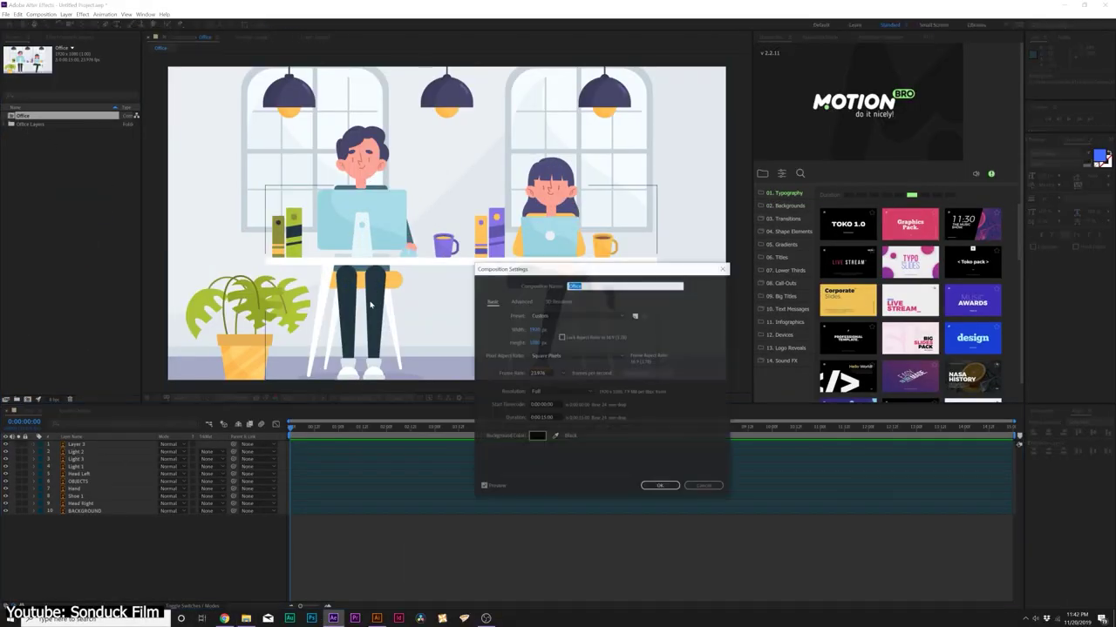
left_click(79, 473)
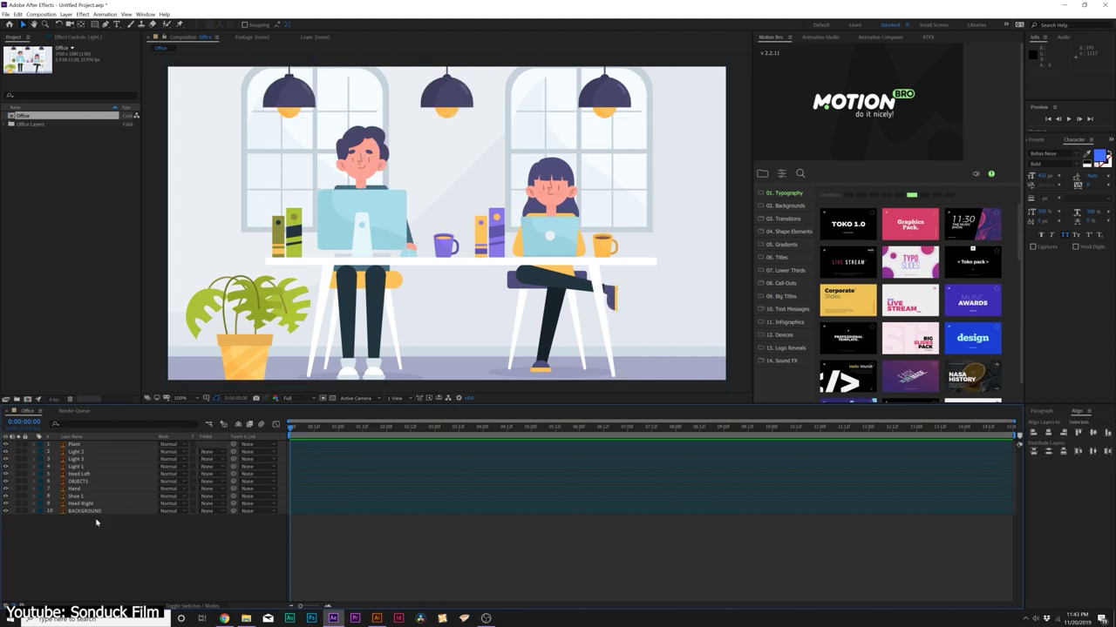
left_click(75, 467, "shift")
key("p")
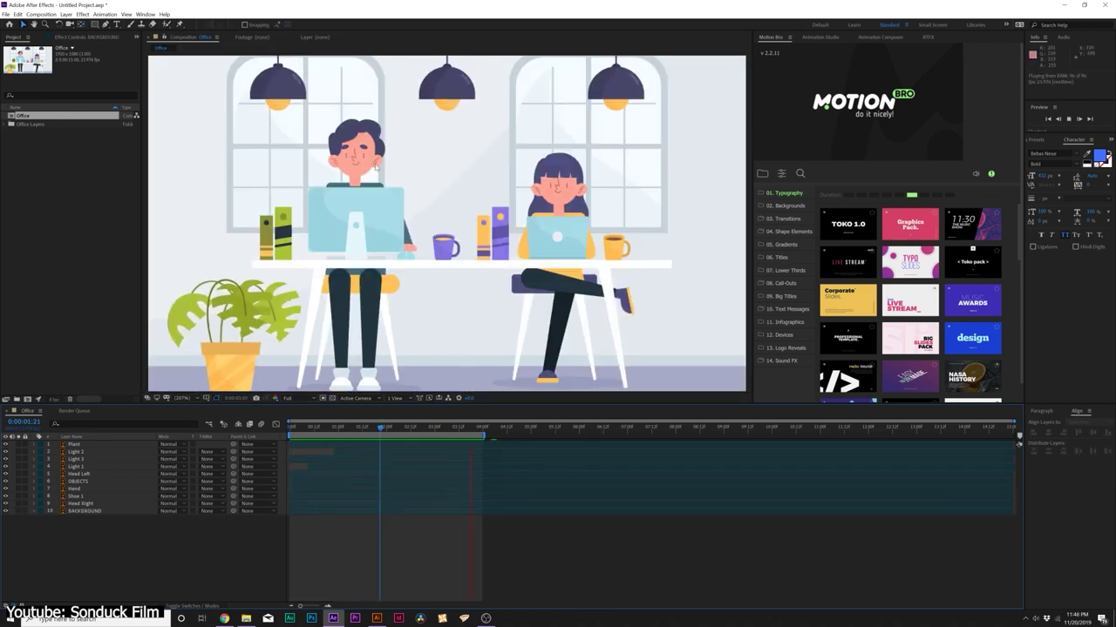
Add a wiggle(1,10) expression to the Head Left layer's puppet pin.
left_click(90, 474)
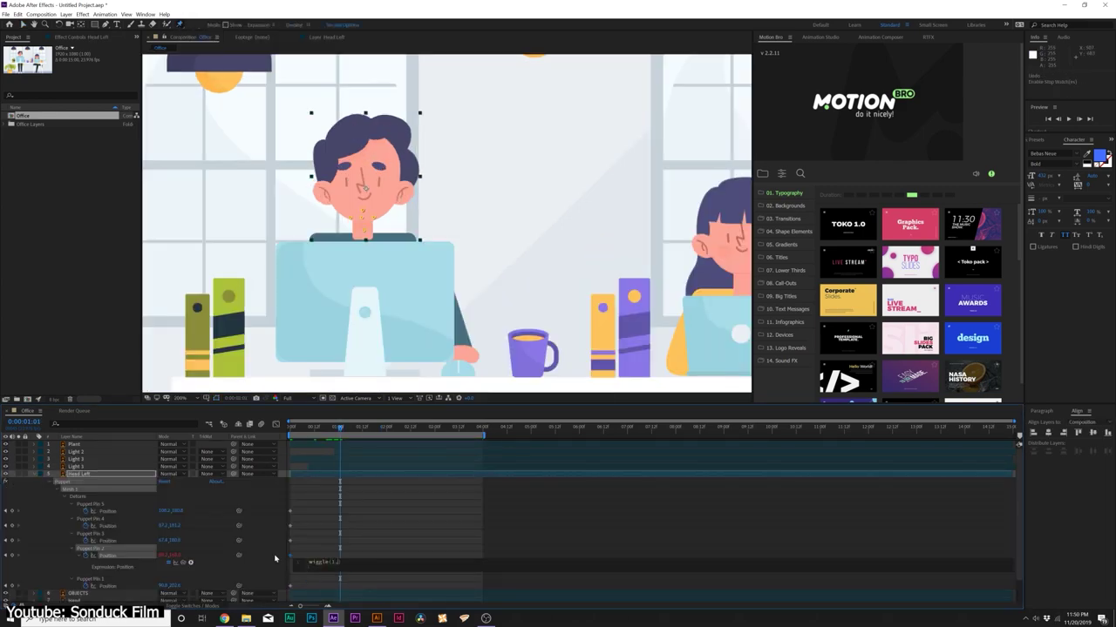
type("10)")
scroll(380, 196, "down", 2)
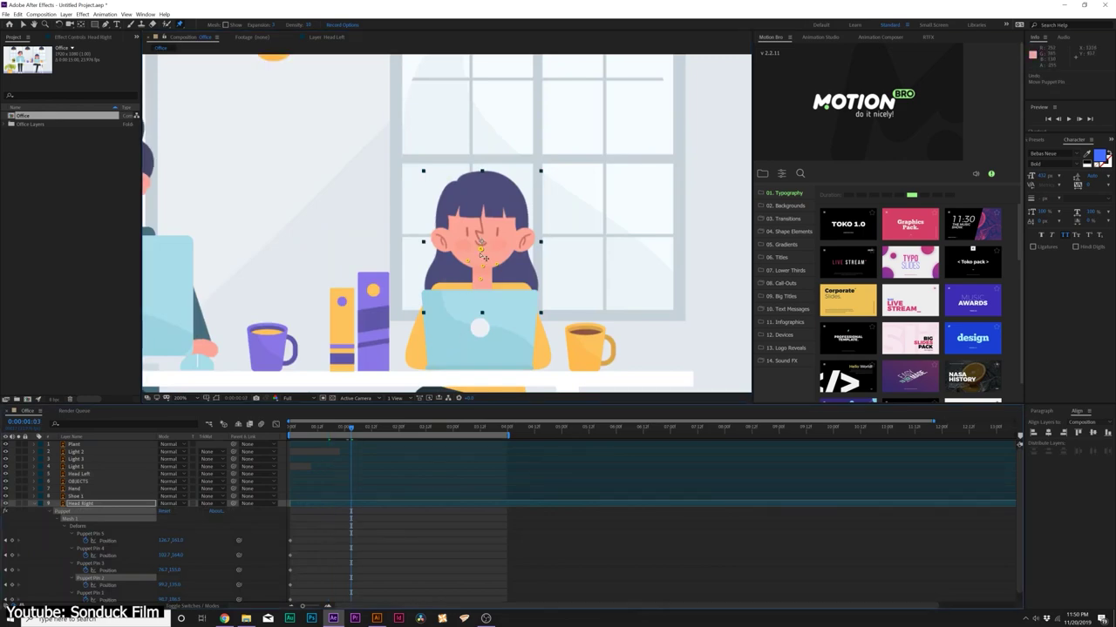
scroll(352, 584, "down", 1)
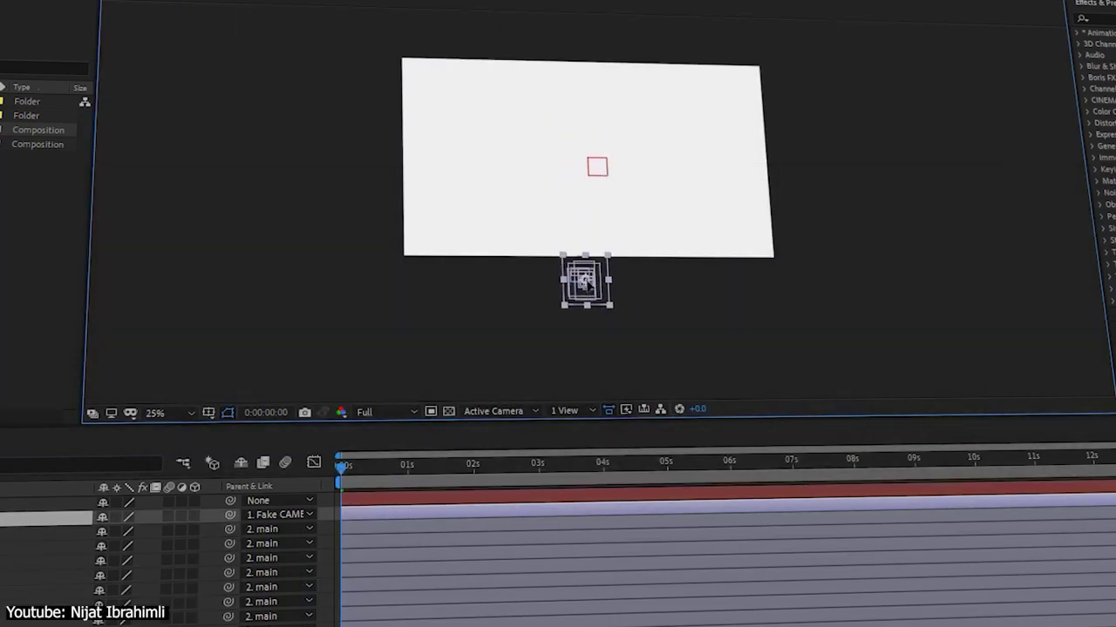
Set the viewer to Fit up to 100% and reveal Fake CAMERA's Position at 03:12.
left_click(122, 511)
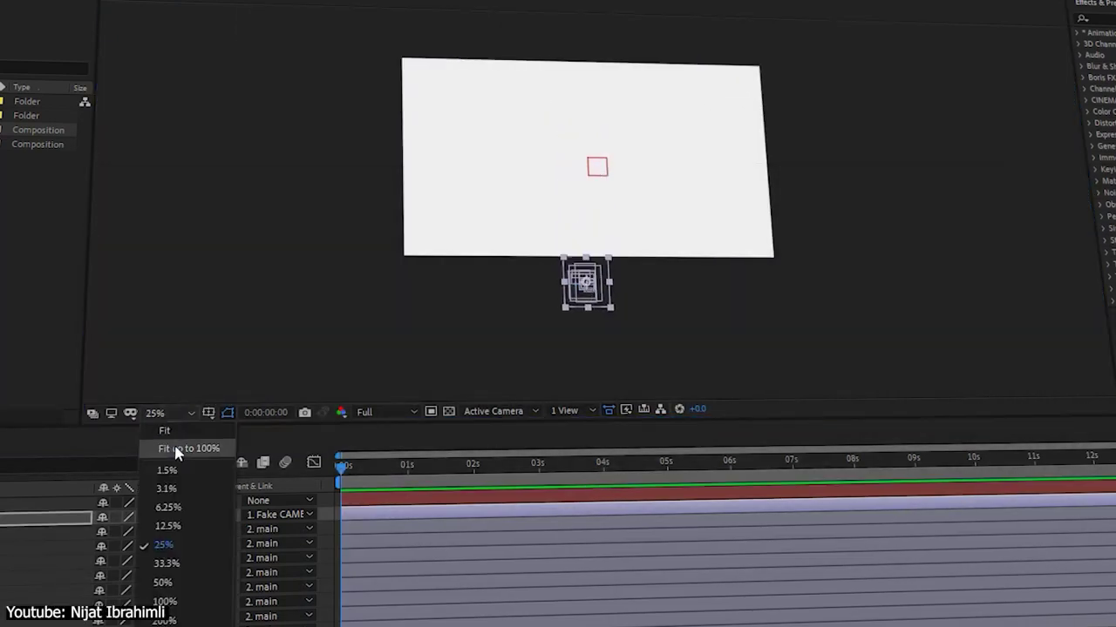
left_click(177, 452)
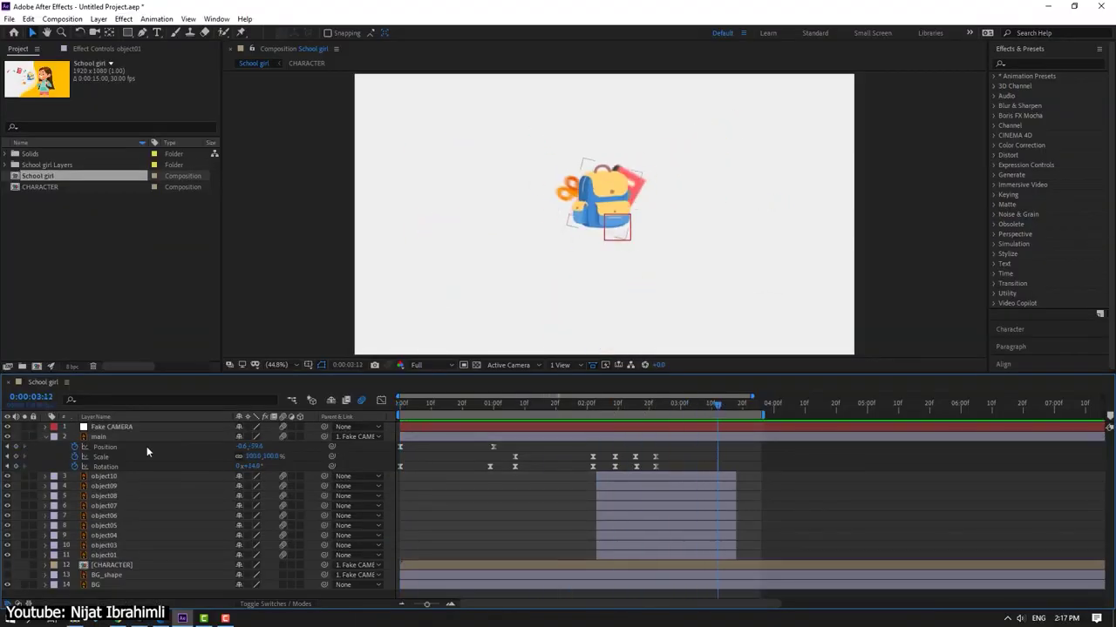
left_click(96, 427)
key("p")
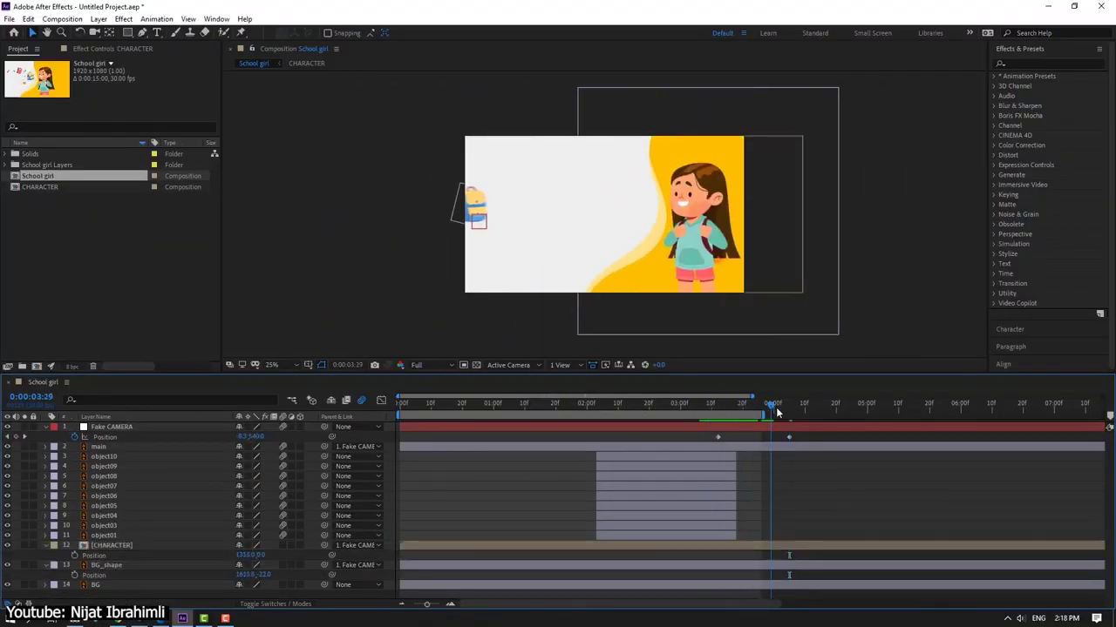
left_click_drag(767, 403, 718, 408)
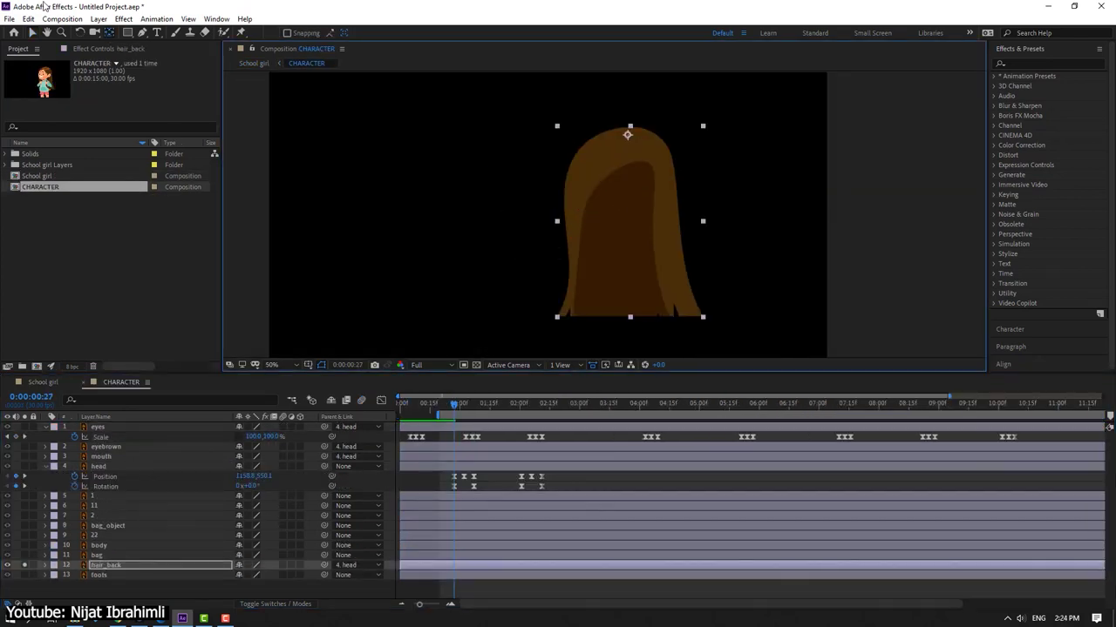
Unsolo hair_back, add a body position keyframe, and preview the school girl animation.
left_click(20, 565)
key("alt+shift+r")
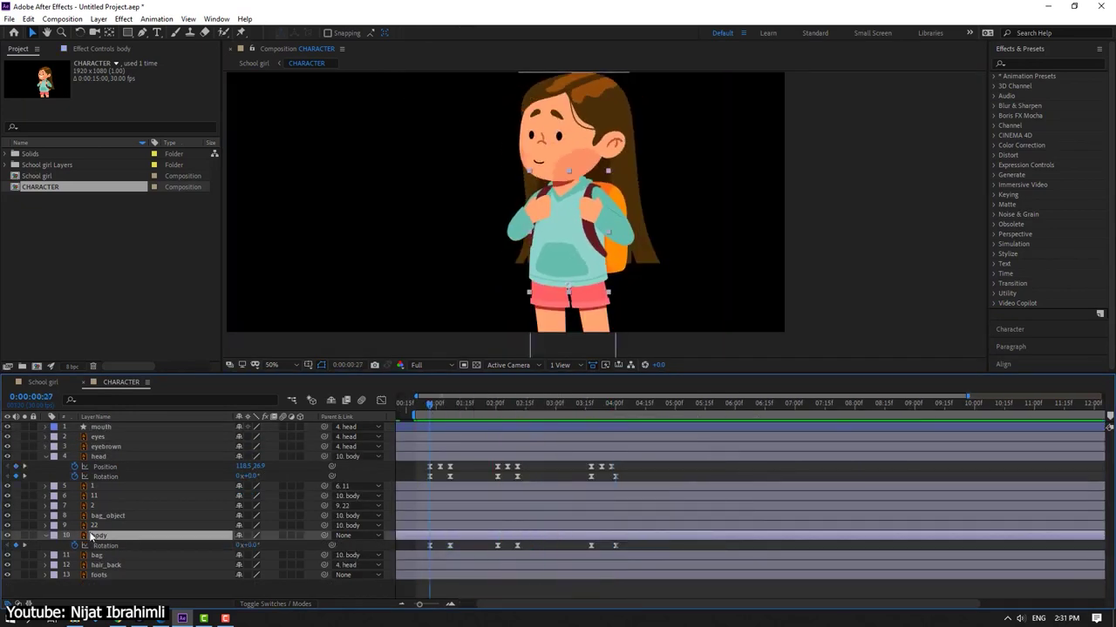
key("alt+shift+p")
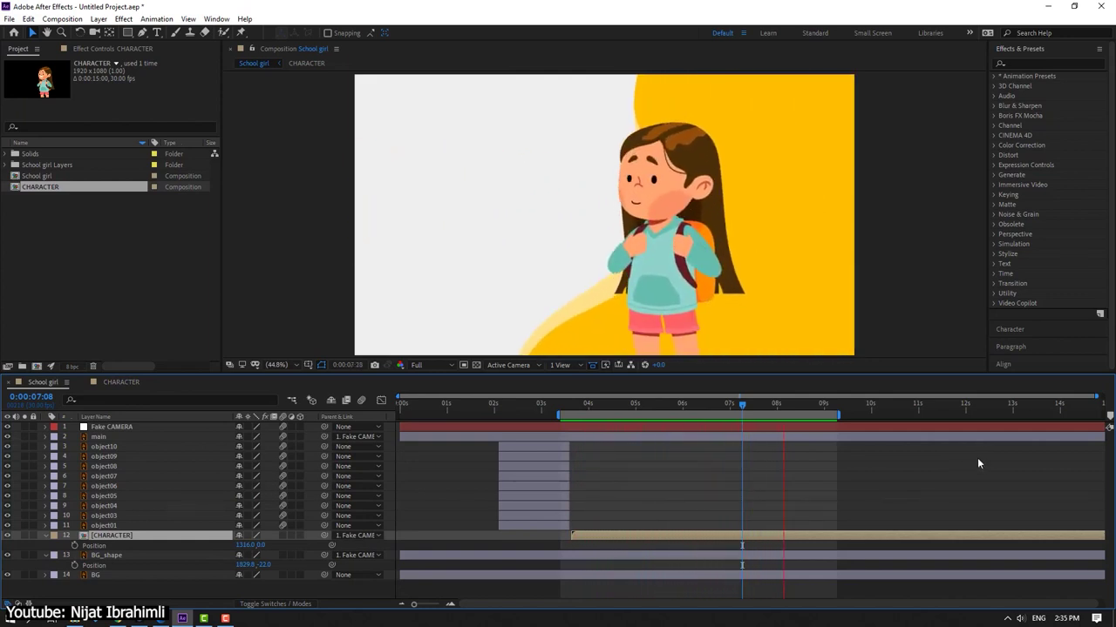
key("space")
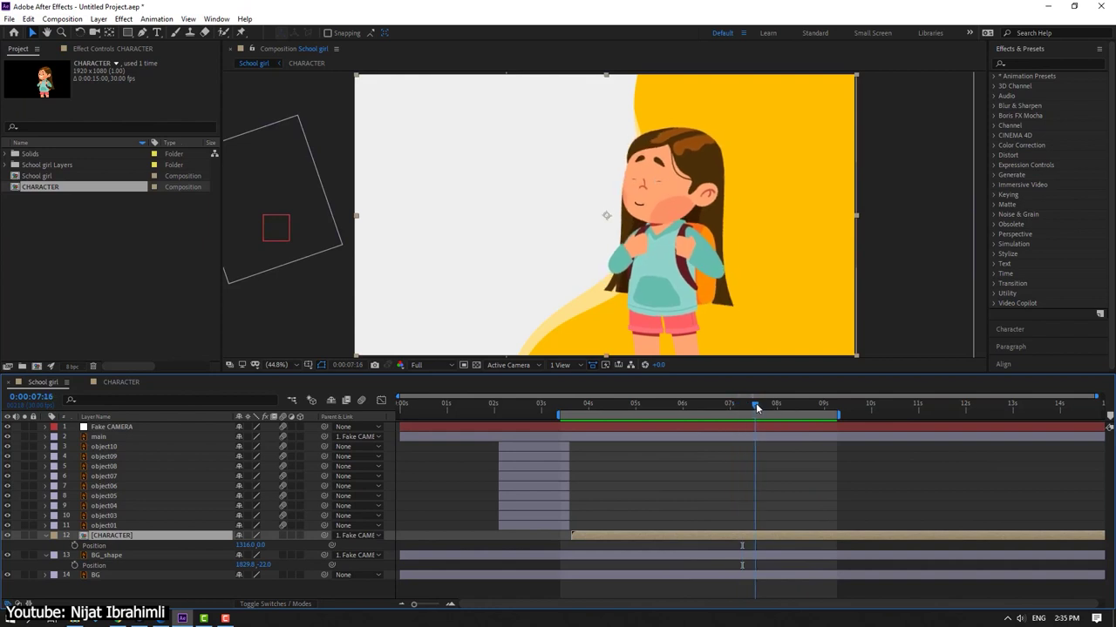
key("space")
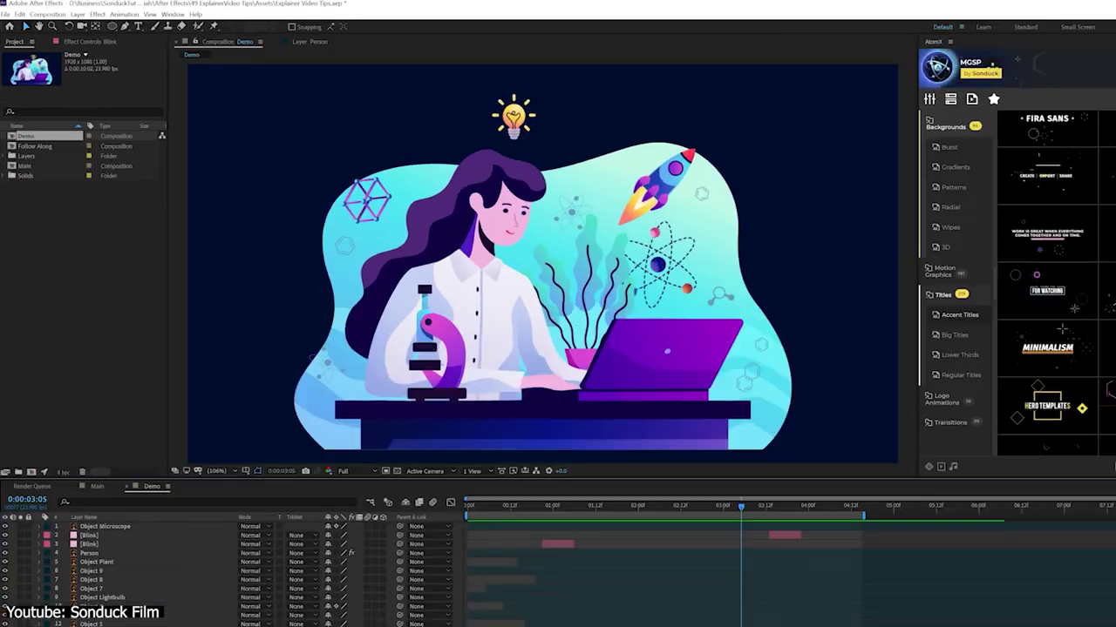
Add a new null object and parent every layer to Null 2.
left_click(77, 15)
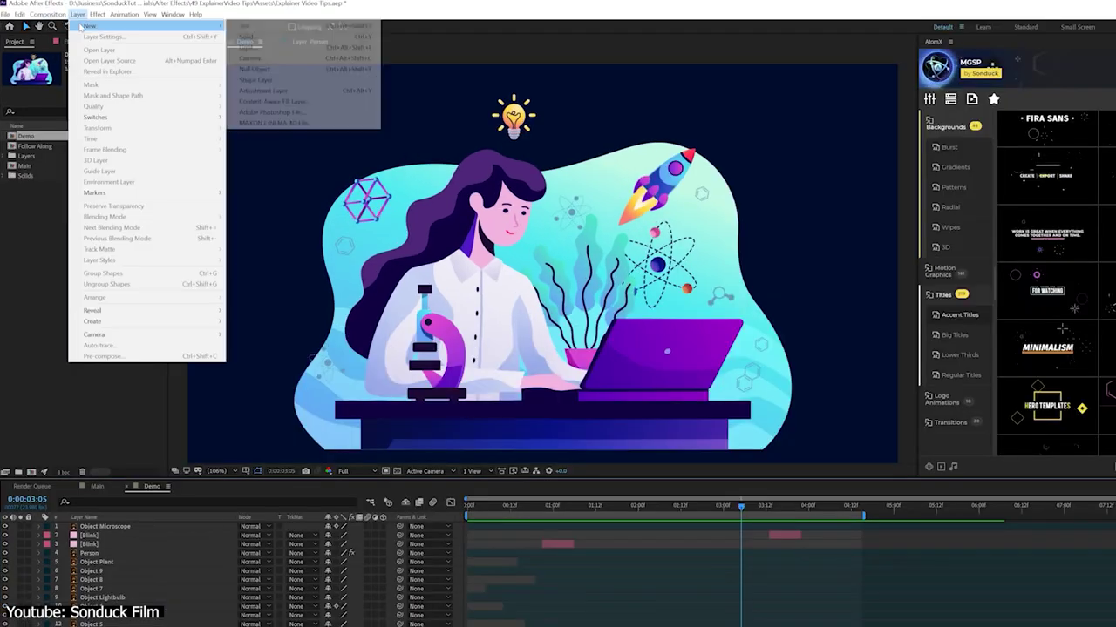
left_click(261, 78)
left_click_drag(399, 535, 399, 527)
key("Home")
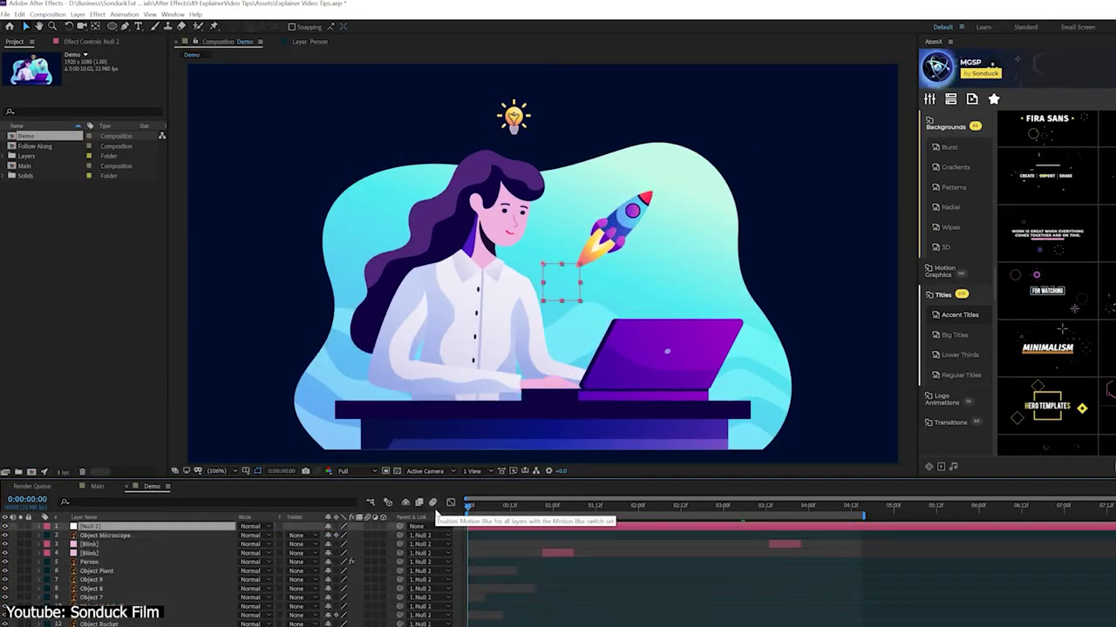
Scale up Null 2 and shift the illustration left, then add a sparkle cluster.
left_click(266, 526)
key("p")
key("shift+s")
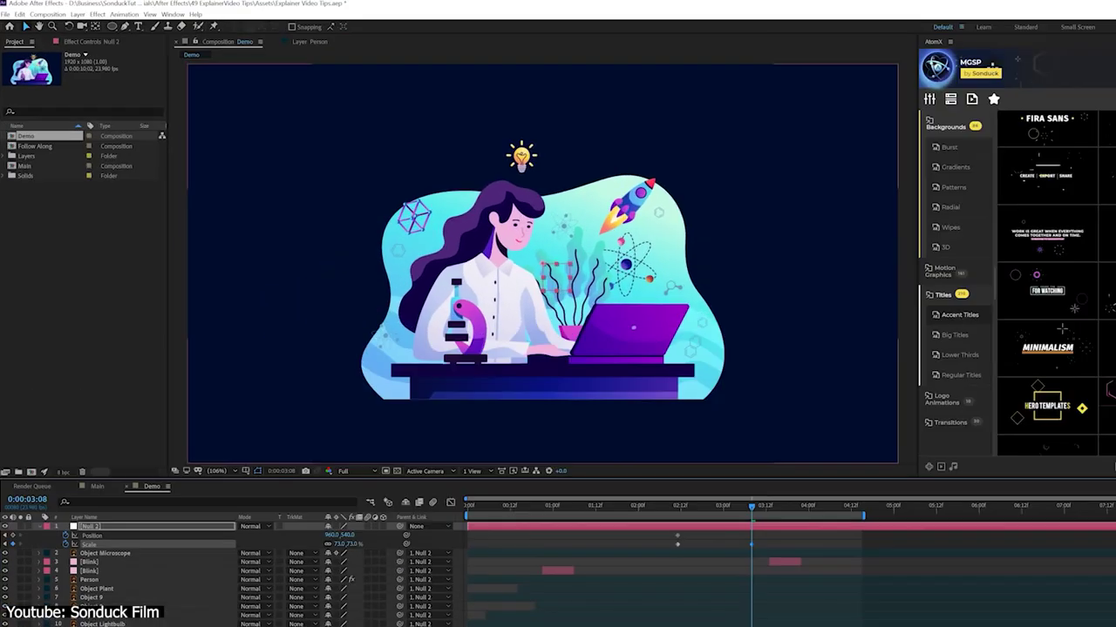
left_click_drag(309, 533, 366, 541)
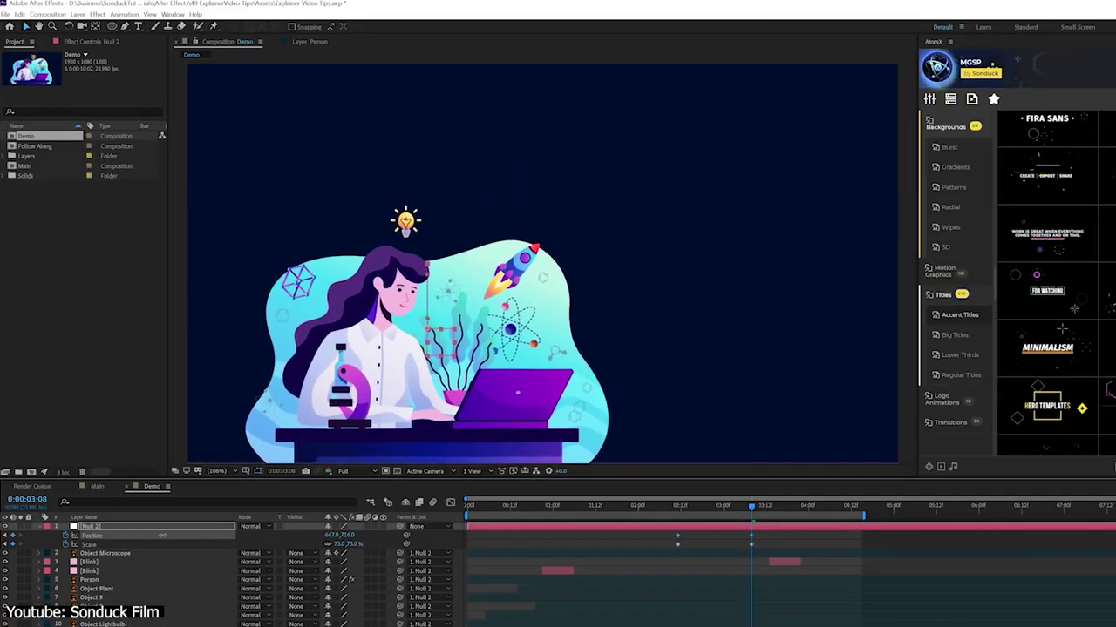
left_click(875, 255)
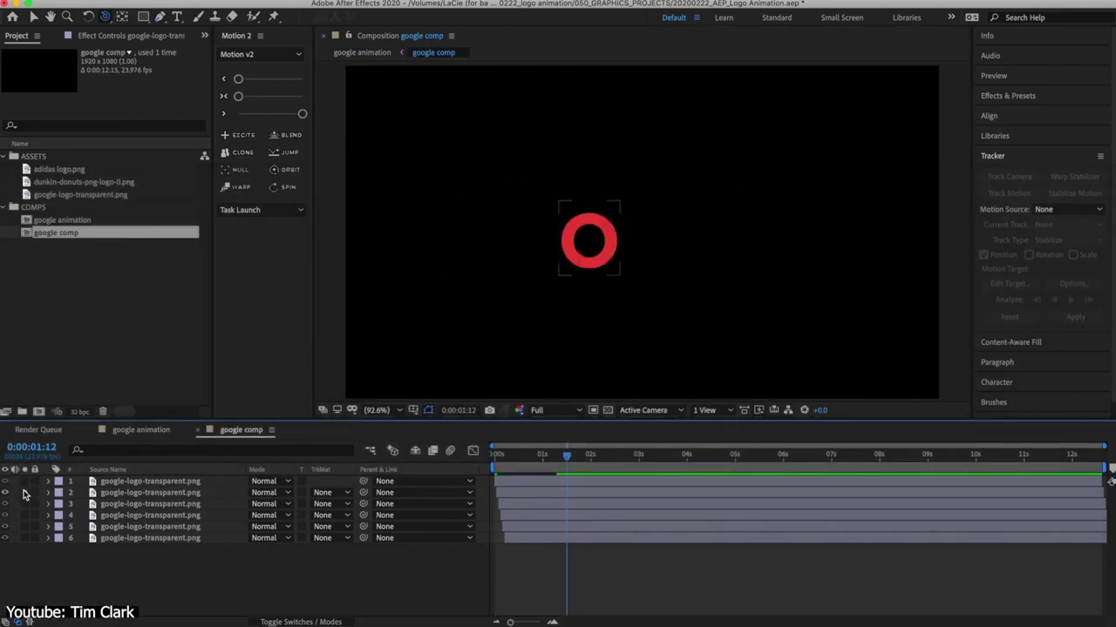
Unsolo the letter and add Scale keyframes at 0% to all six Google letter layers.
left_click(25, 510)
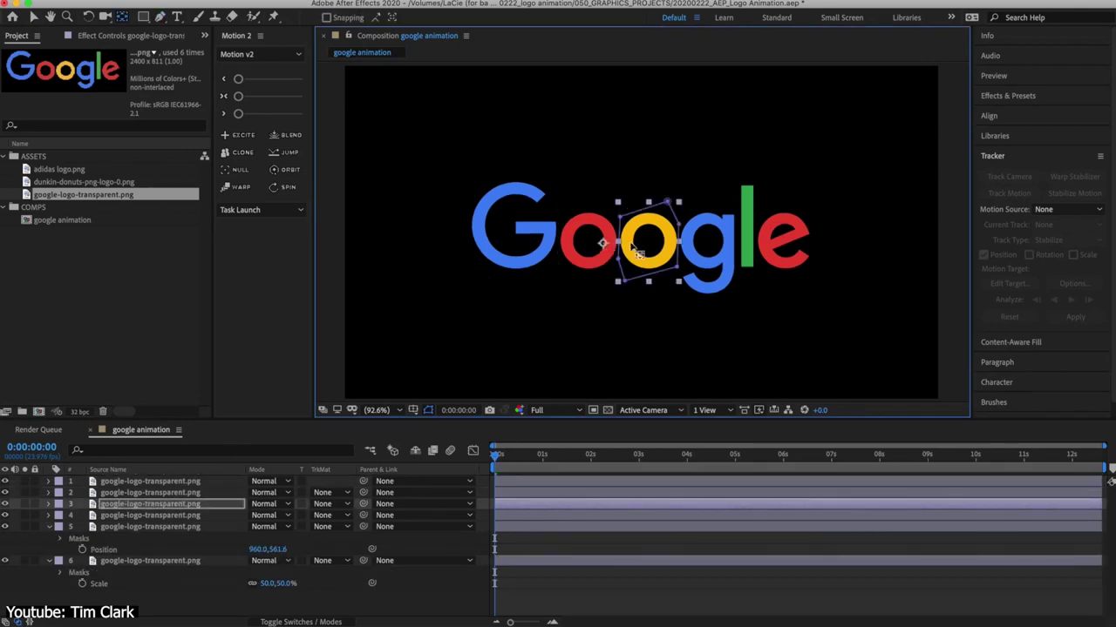
left_click(643, 241)
key("ctrl+a")
key("s")
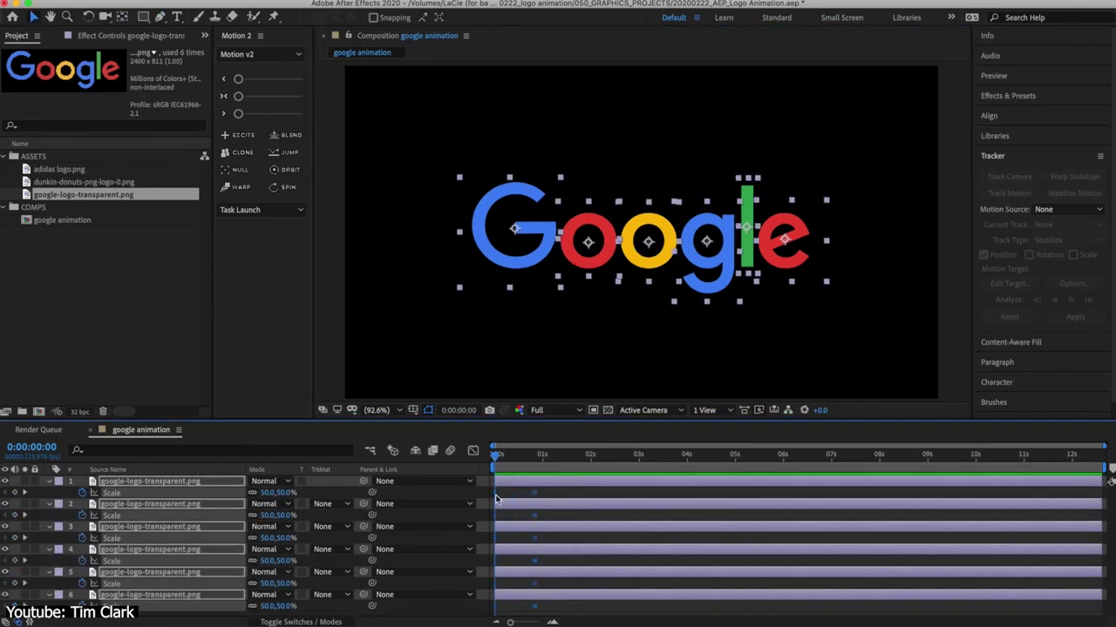
type("0")
key("Return")
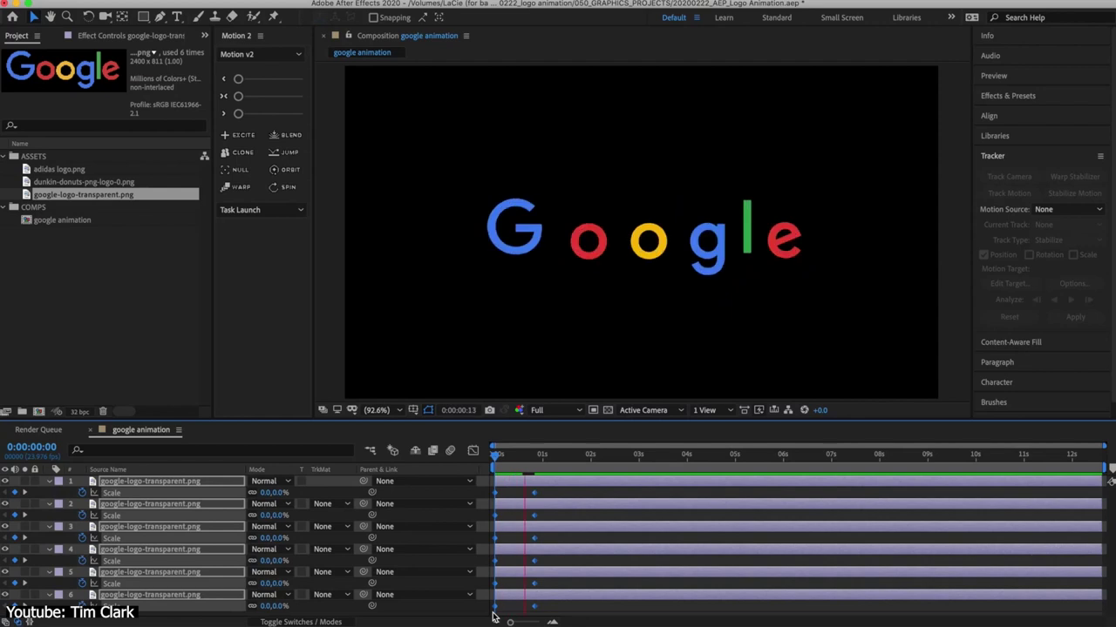
Ease the 0-to-50% scale pop by adjusting the keyframes in the Graph Editor's speed graph.
key("space")
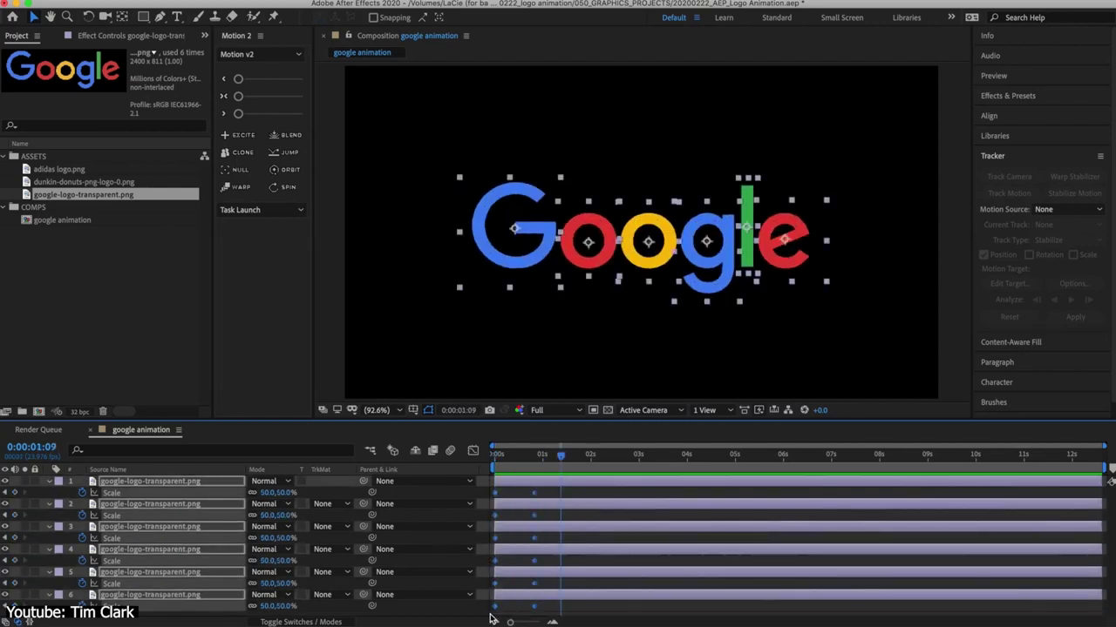
key("shift+F3")
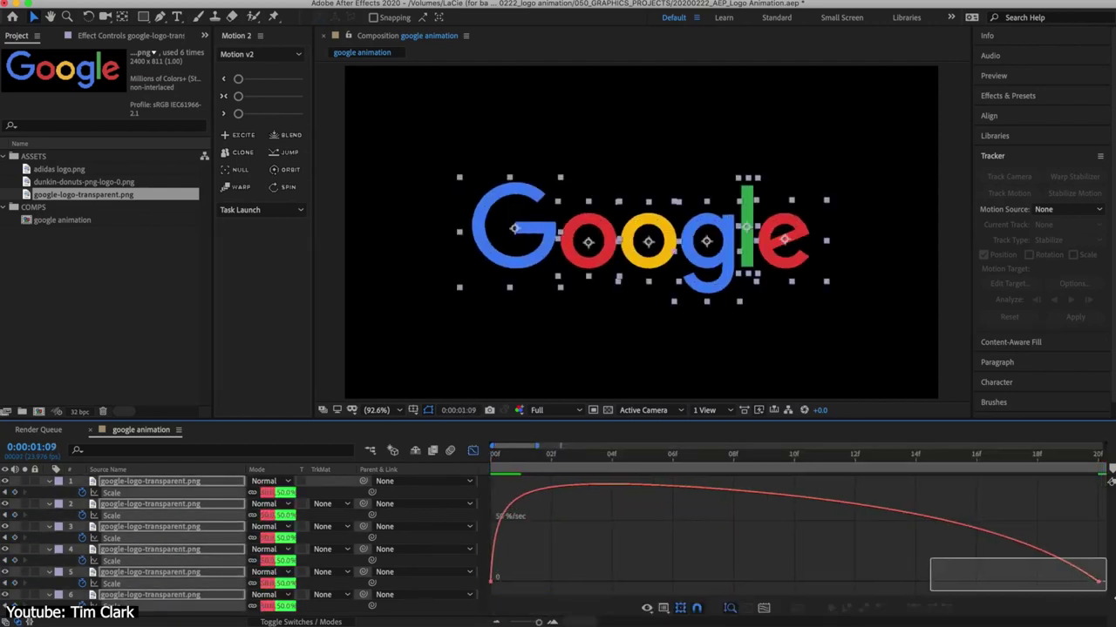
left_click_drag(930, 559, 1106, 591)
left_click(472, 451)
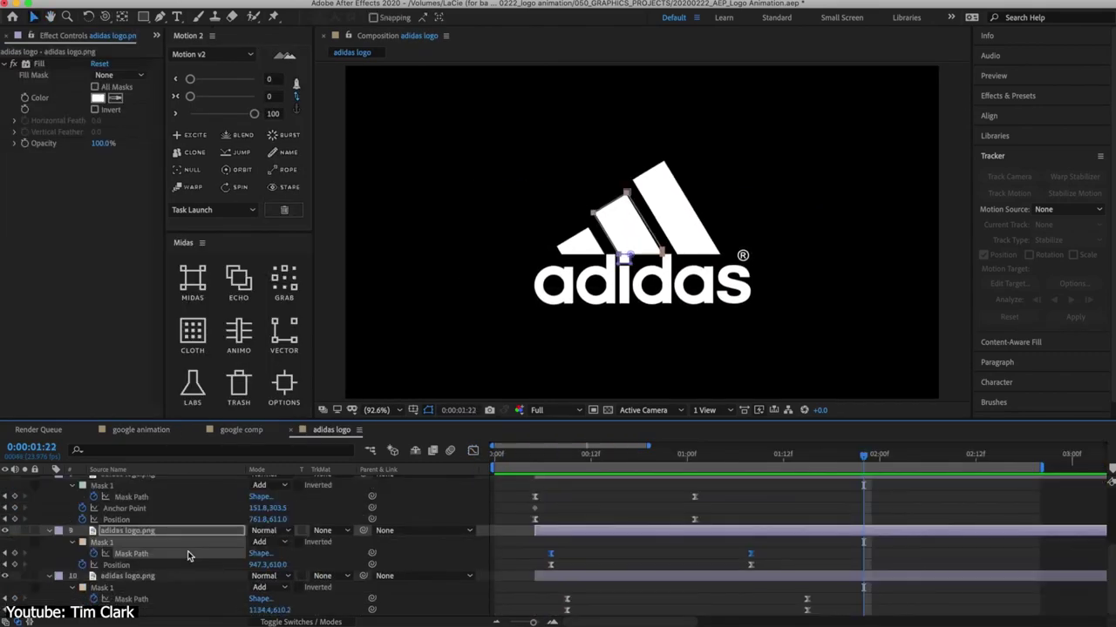
key("period")
key("period")
key("period")
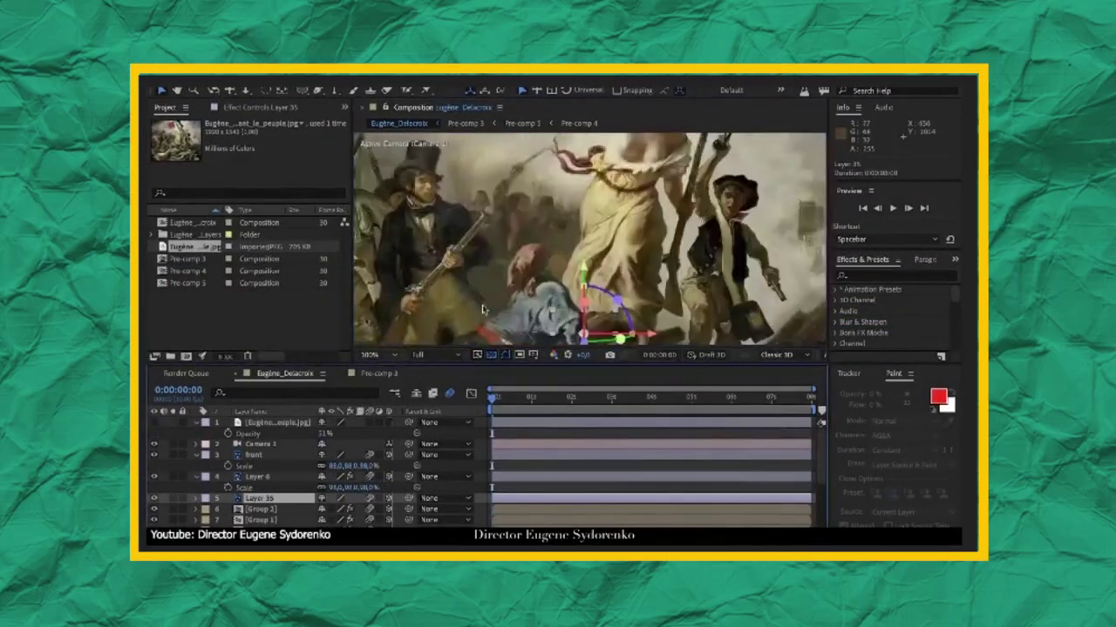
Select the painting layer and pan to the raised arm and the man's head.
left_click(321, 438)
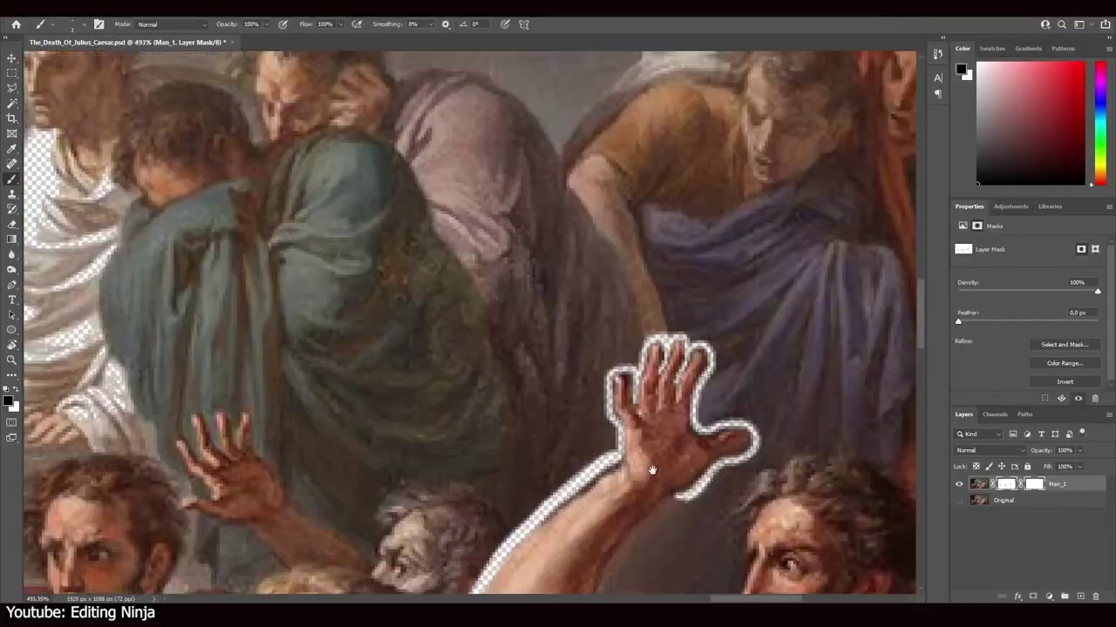
left_click_drag(652, 471, 471, 240)
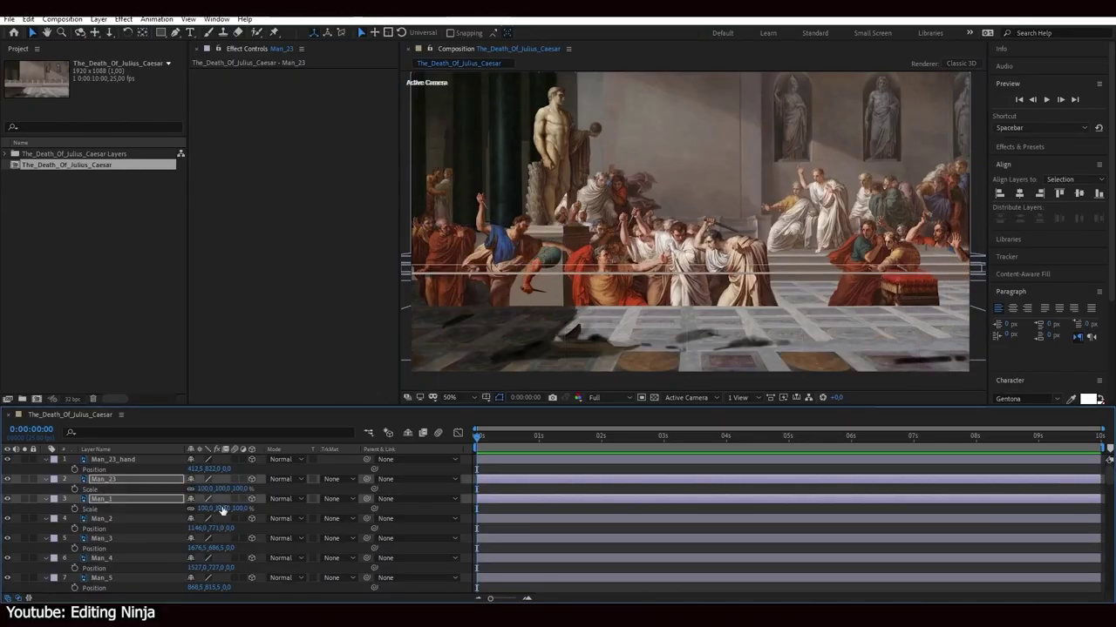
Scroll the layer stack and select the Man_1 figure layer.
scroll(511, 331, "down", 8)
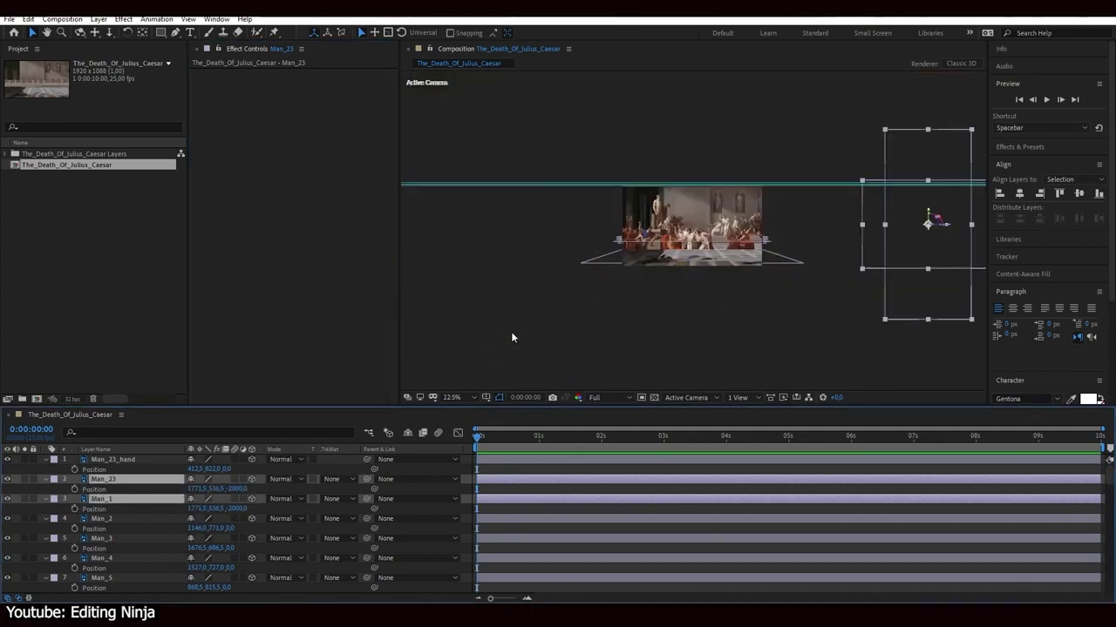
left_click(199, 499)
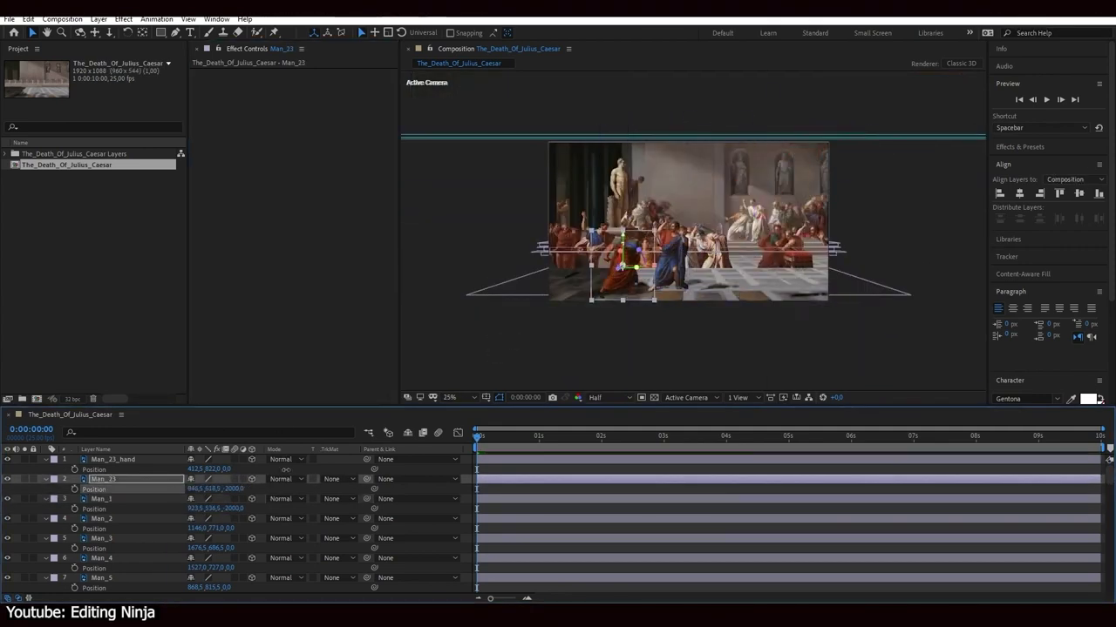